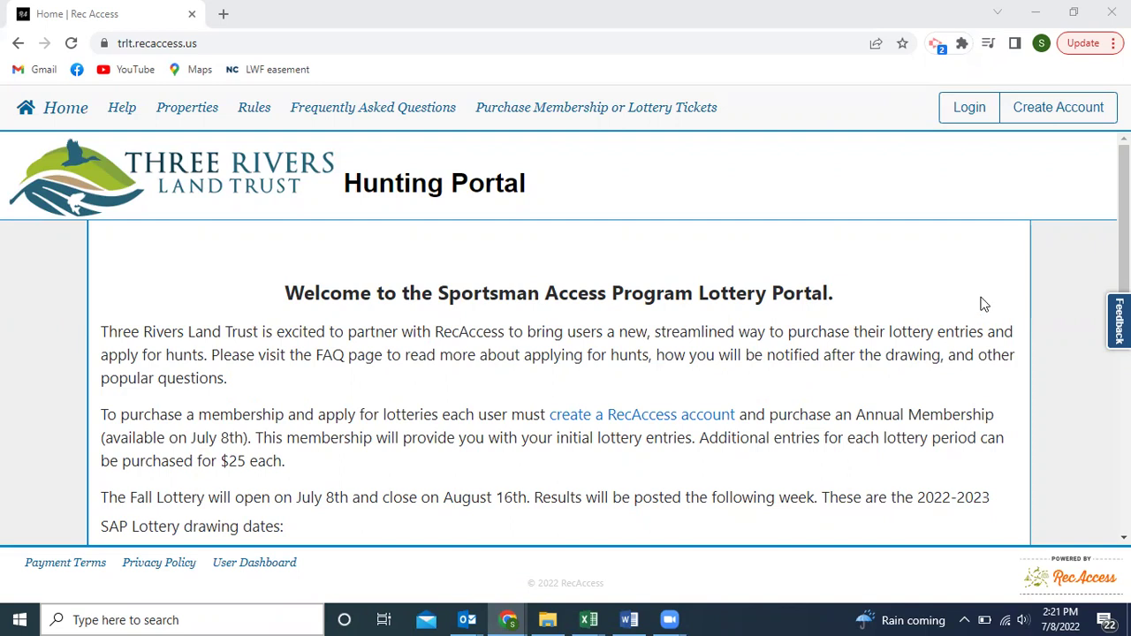
# Open the Create Account form and scroll through its fields down to the Liability Waiver row.
pyautogui.click(638, 423)
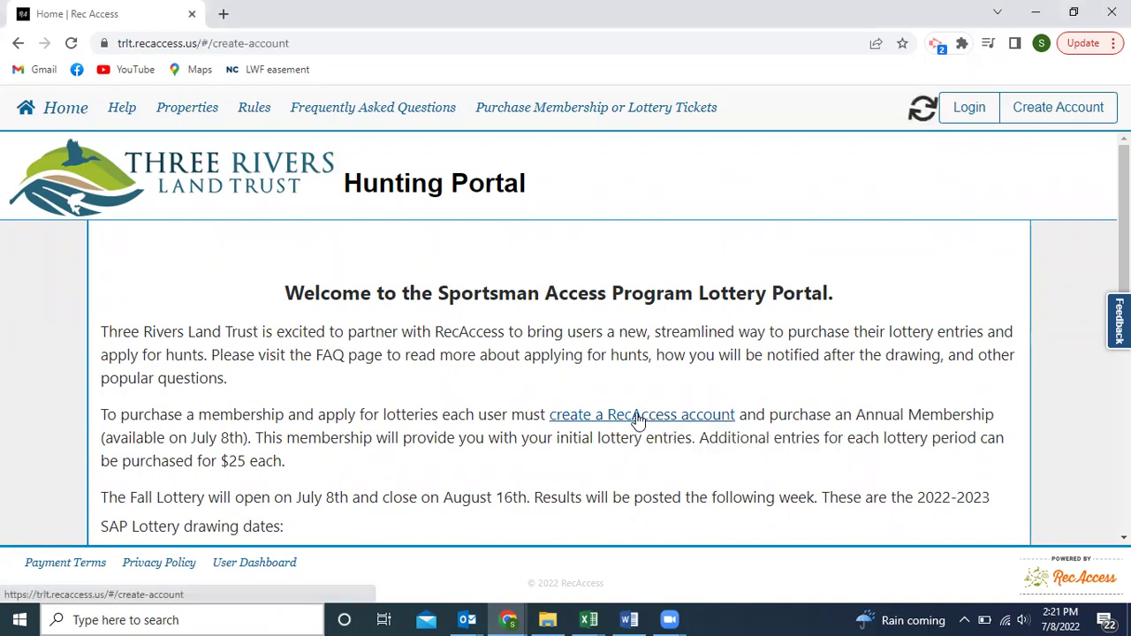
pyautogui.scroll(-2, 237, 372)
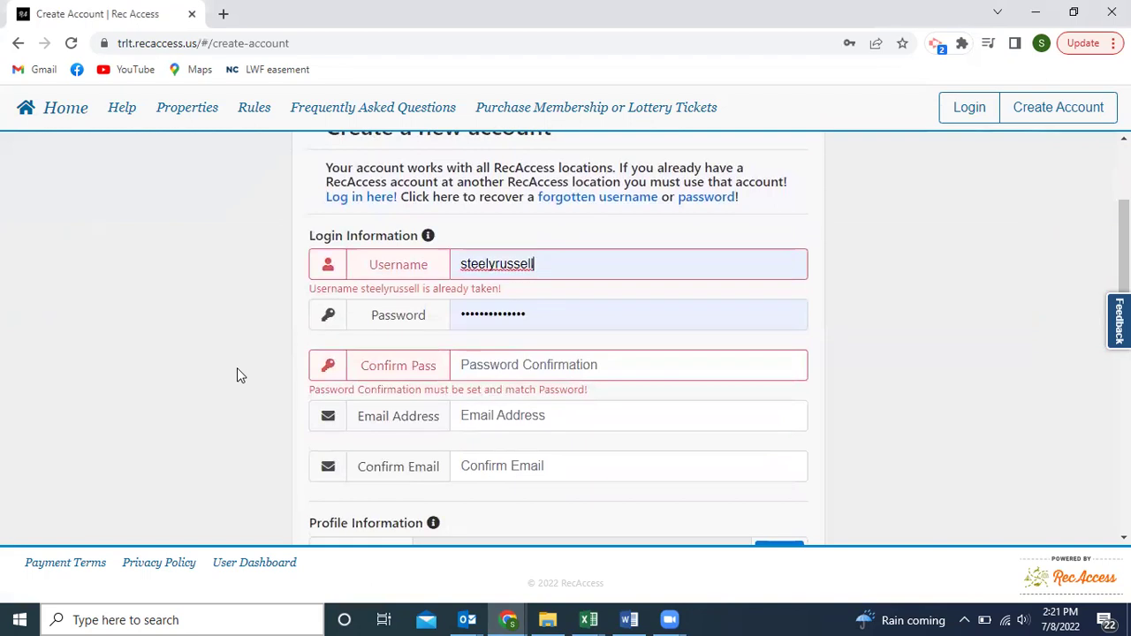
pyautogui.scroll(-1, 236, 367)
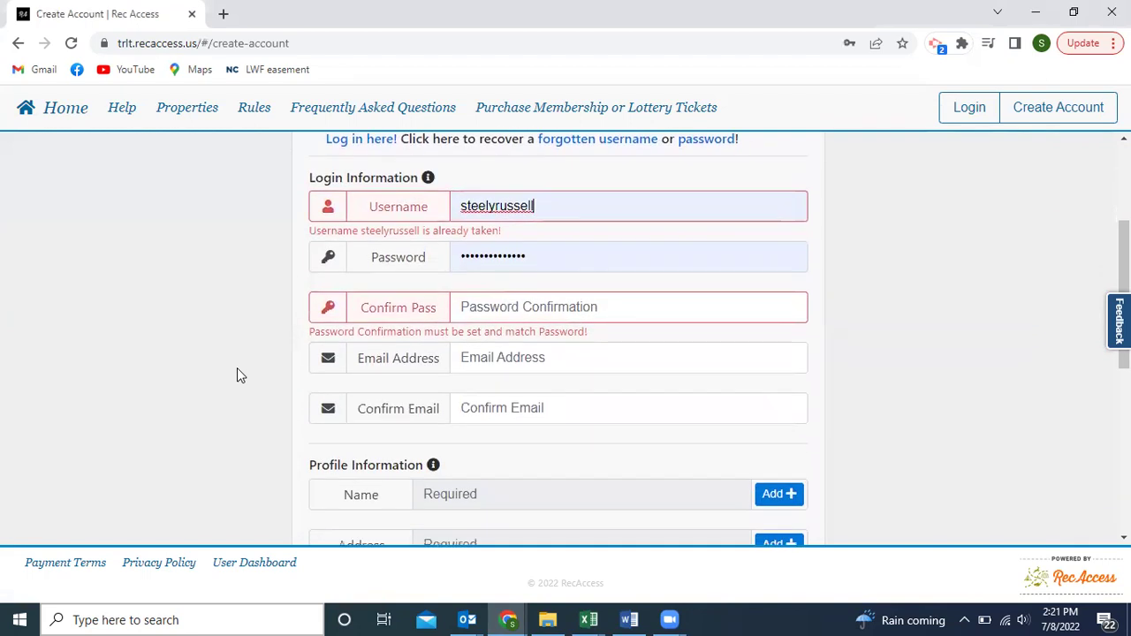
pyautogui.scroll(-1, 242, 353)
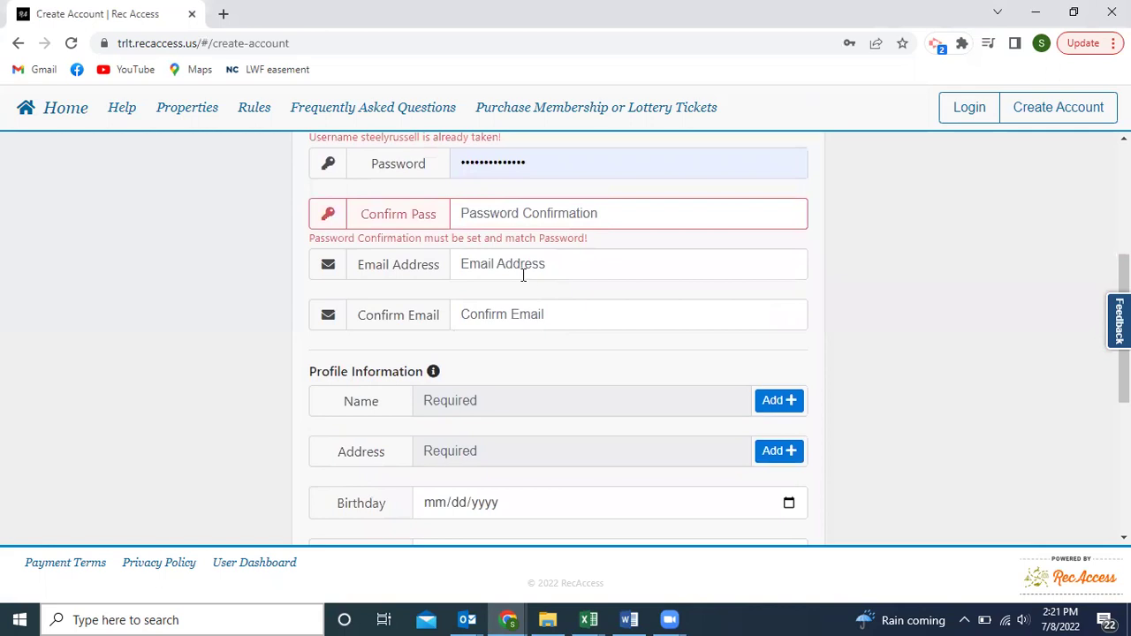
pyautogui.scroll(-2, 520, 291)
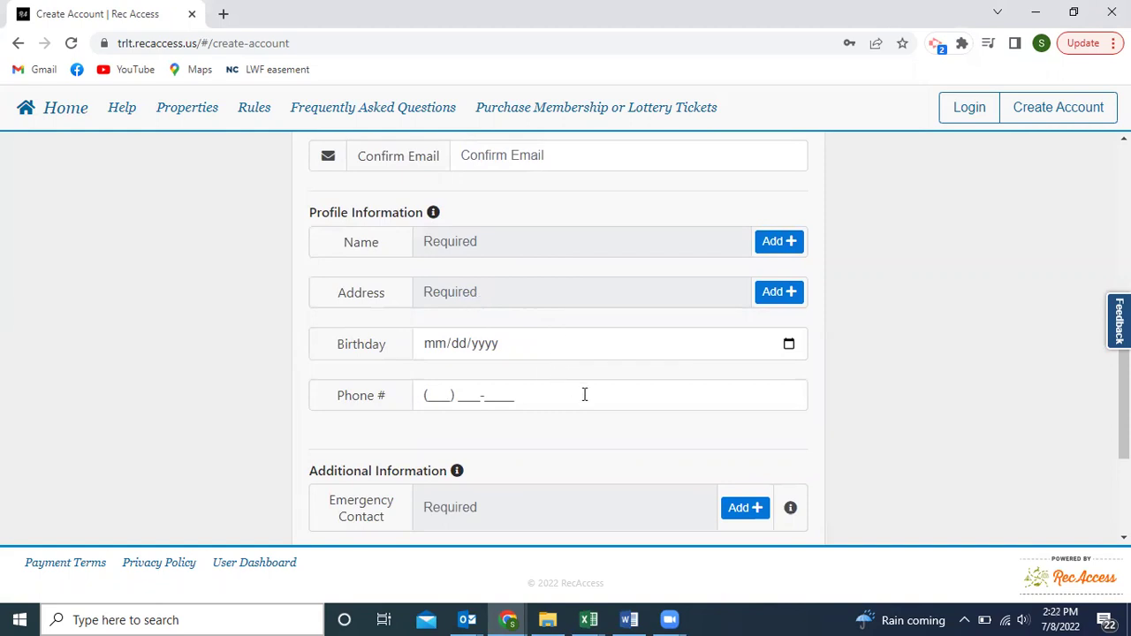
pyautogui.scroll(-2, 585, 394)
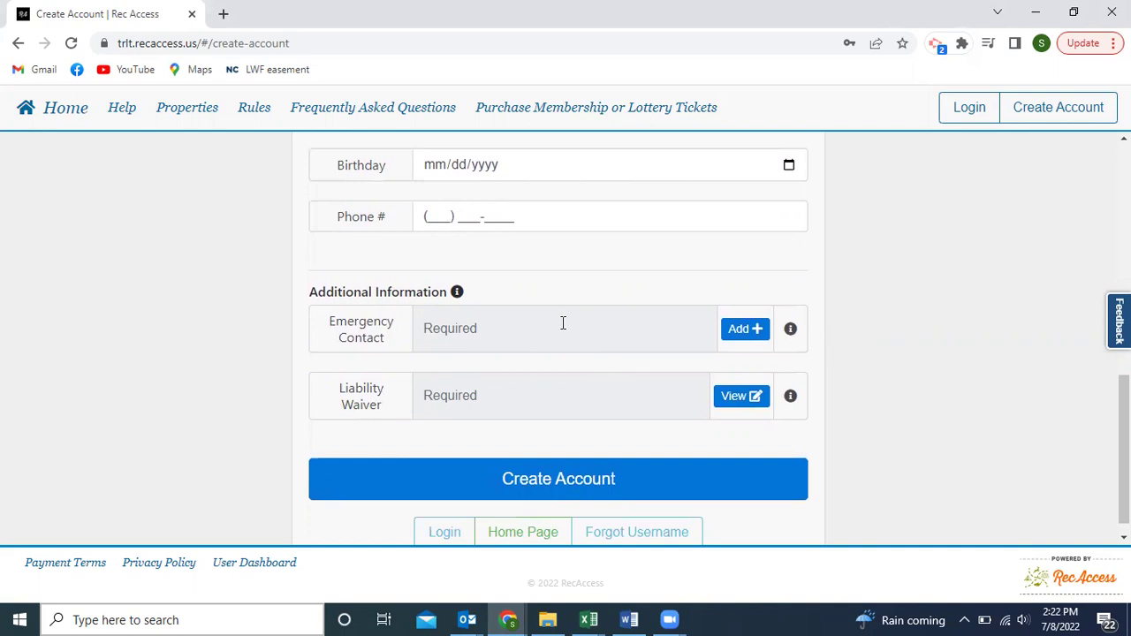
# Open the Liability Waiver and read through its rules.
pyautogui.click(744, 400)
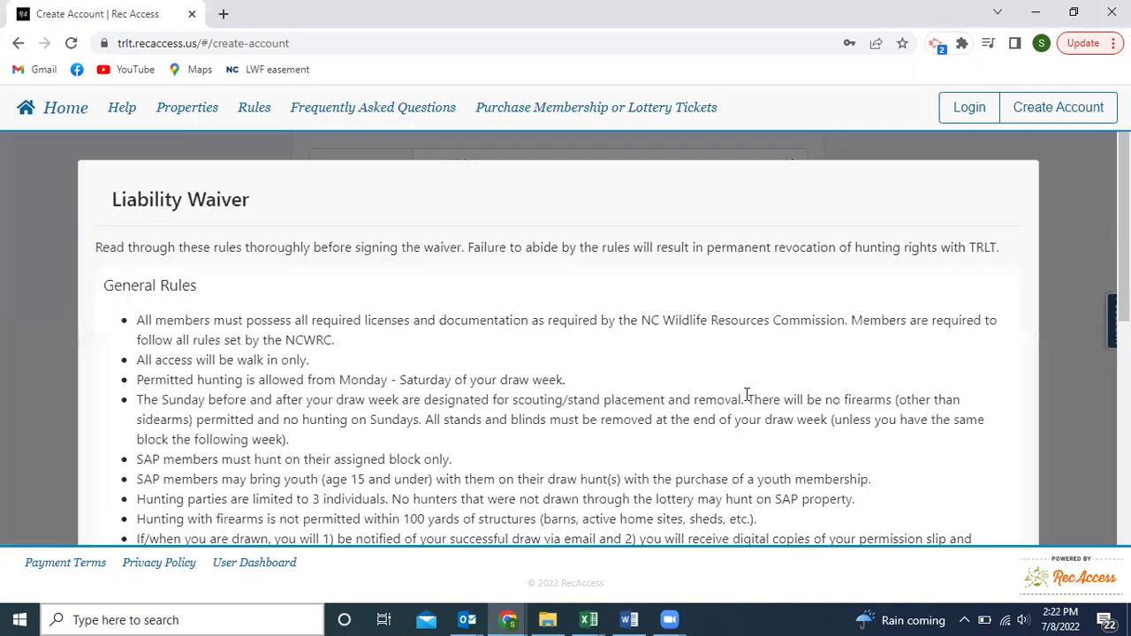
pyautogui.scroll(-5, 747, 395)
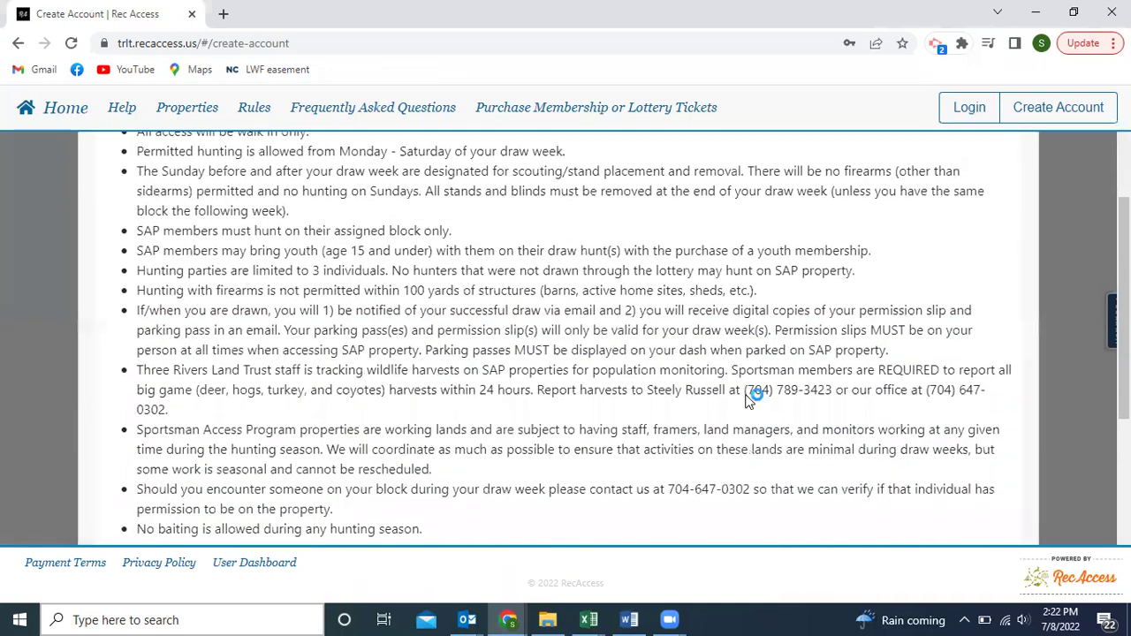
pyautogui.scroll(-2, 747, 394)
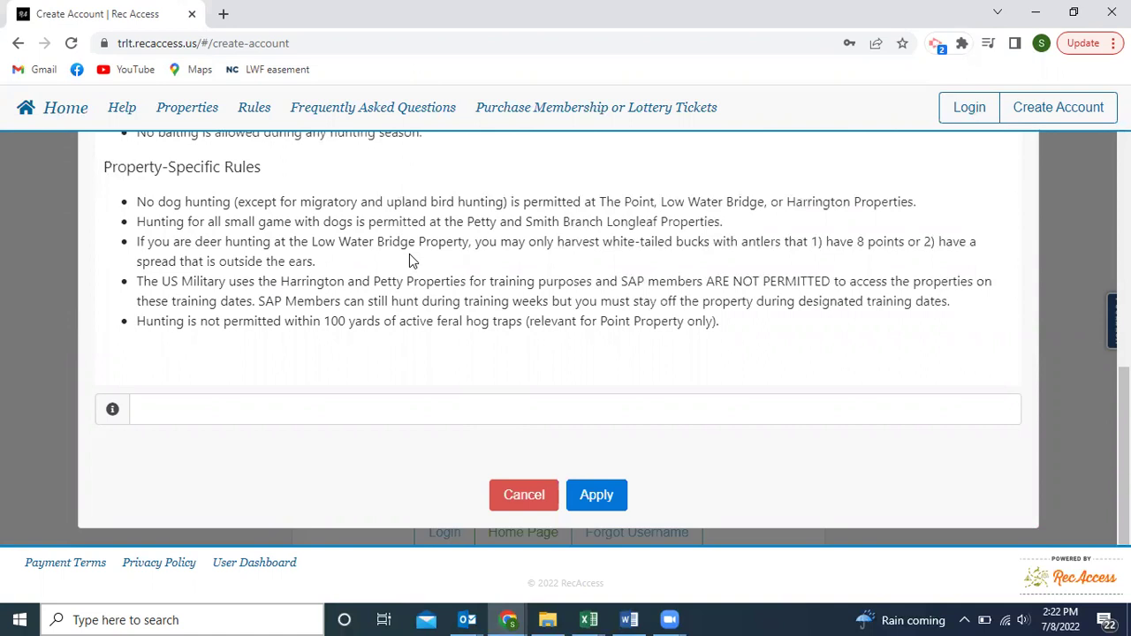
pyautogui.scroll(1, 409, 254)
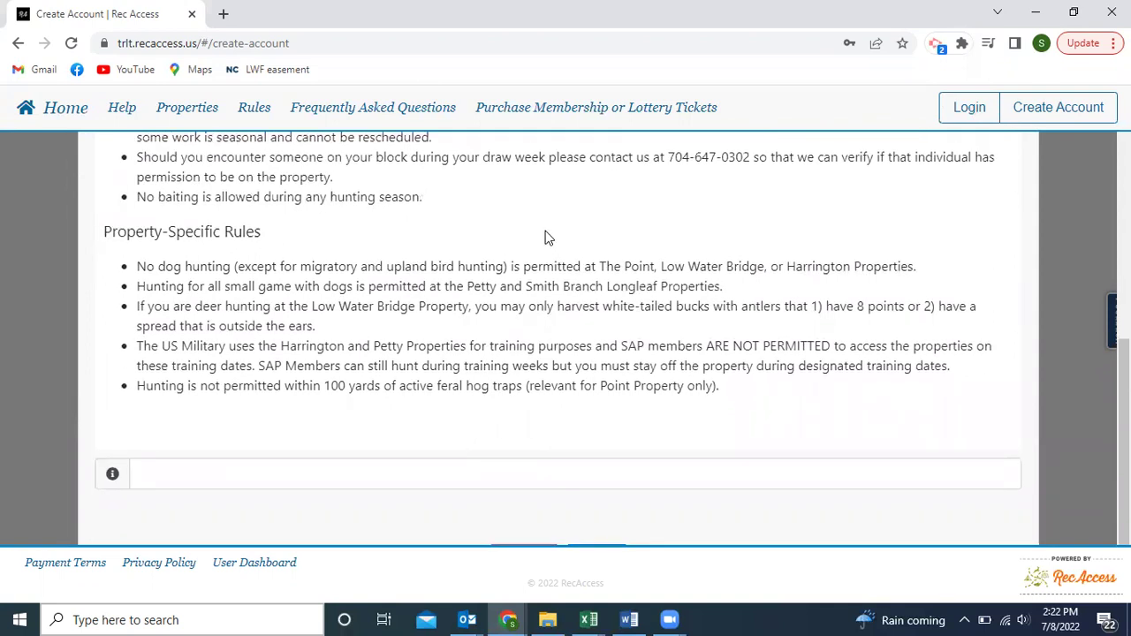
# Sign the waiver with the account holder's full name and apply it.
pyautogui.click(432, 473)
pyautogui.press('BackSpace')
pyautogui.press('BackSpace')
pyautogui.press('BackSpace')
pyautogui.press('BackSpace')
pyautogui.press('BackSpace')
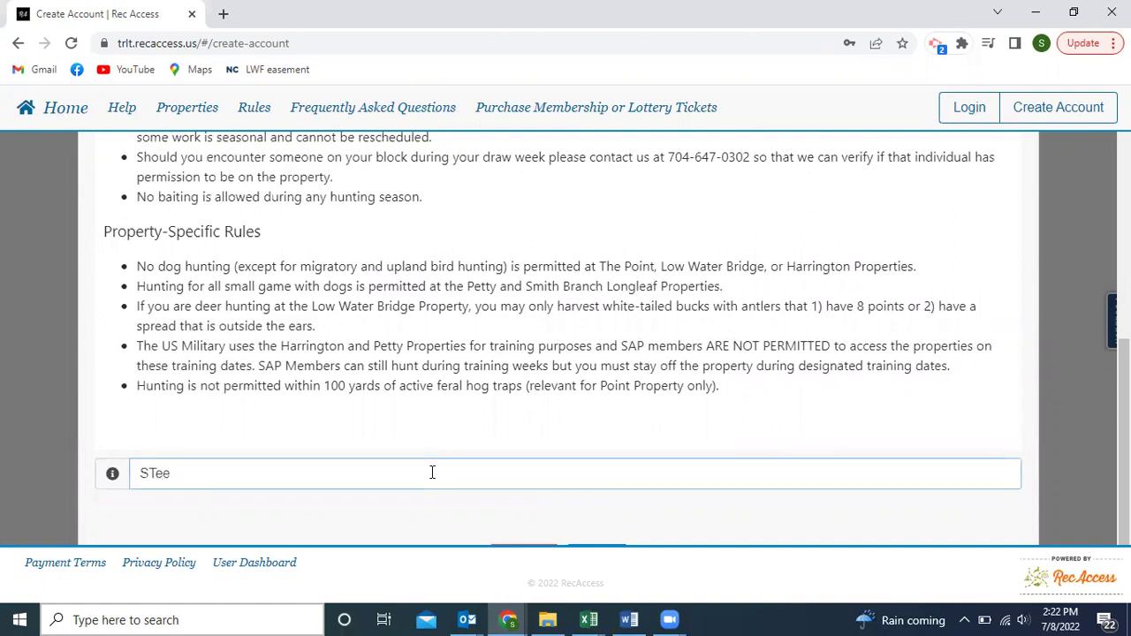
pyautogui.scroll(-1, 572, 517)
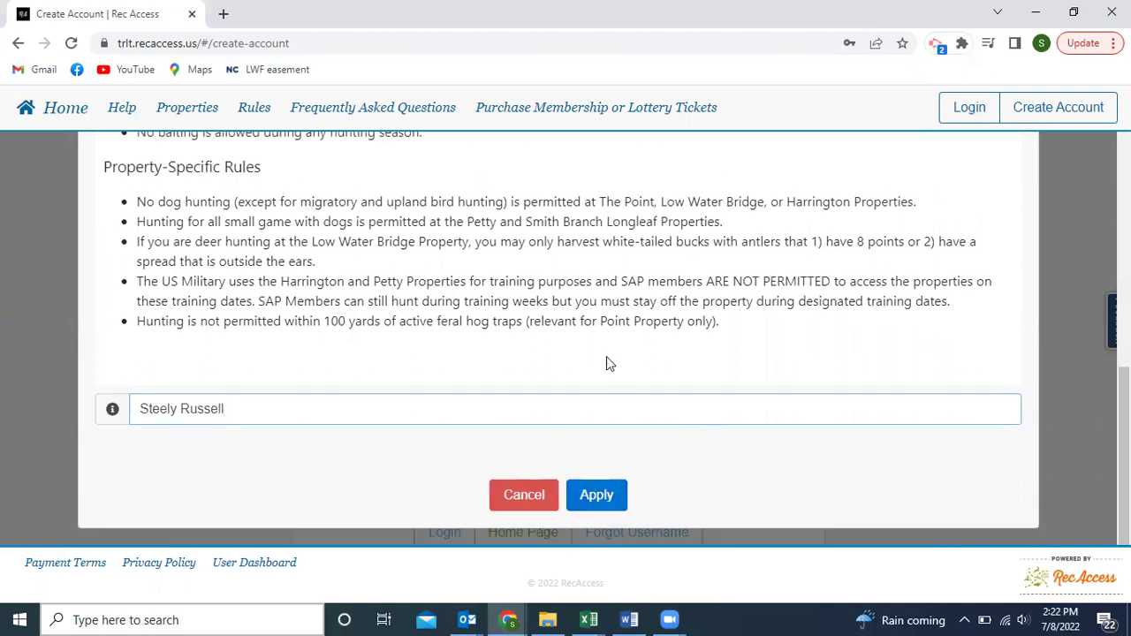
pyautogui.click(594, 497)
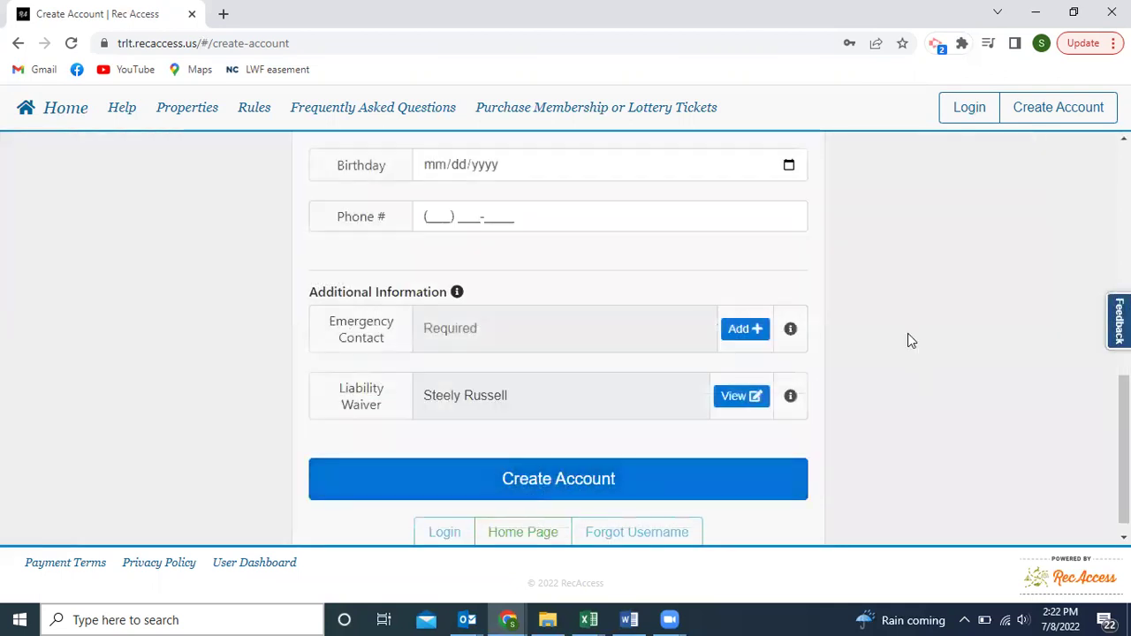
# Submit the Create Account form and sign in to reach the User Dashboard.
pyautogui.scroll(-1, 907, 333)
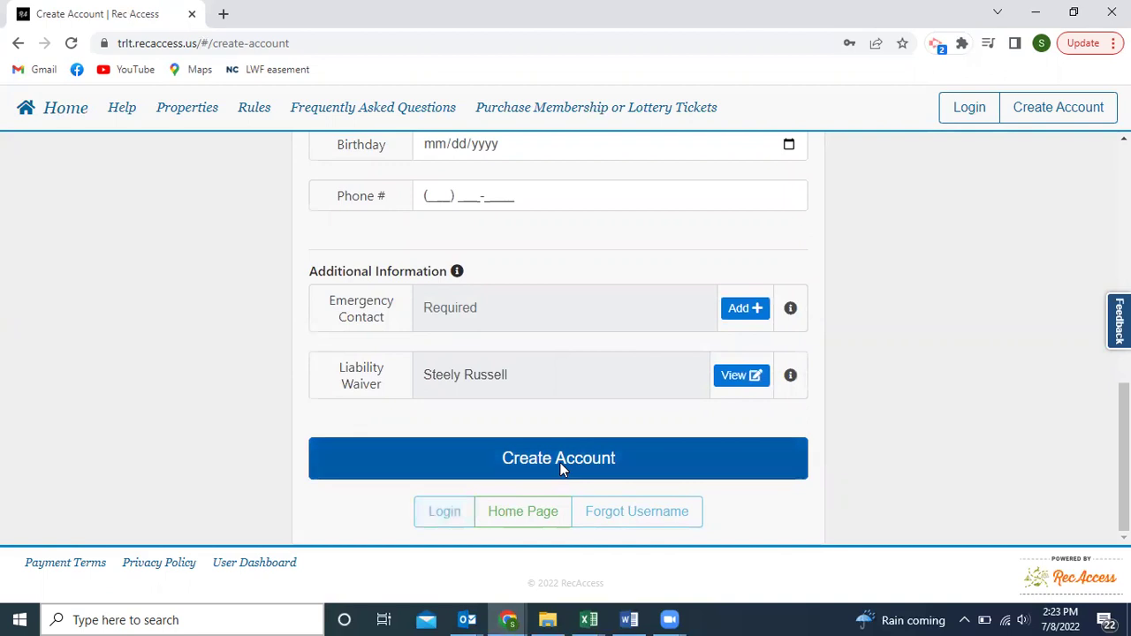
pyautogui.click(447, 512)
pyautogui.click(591, 409)
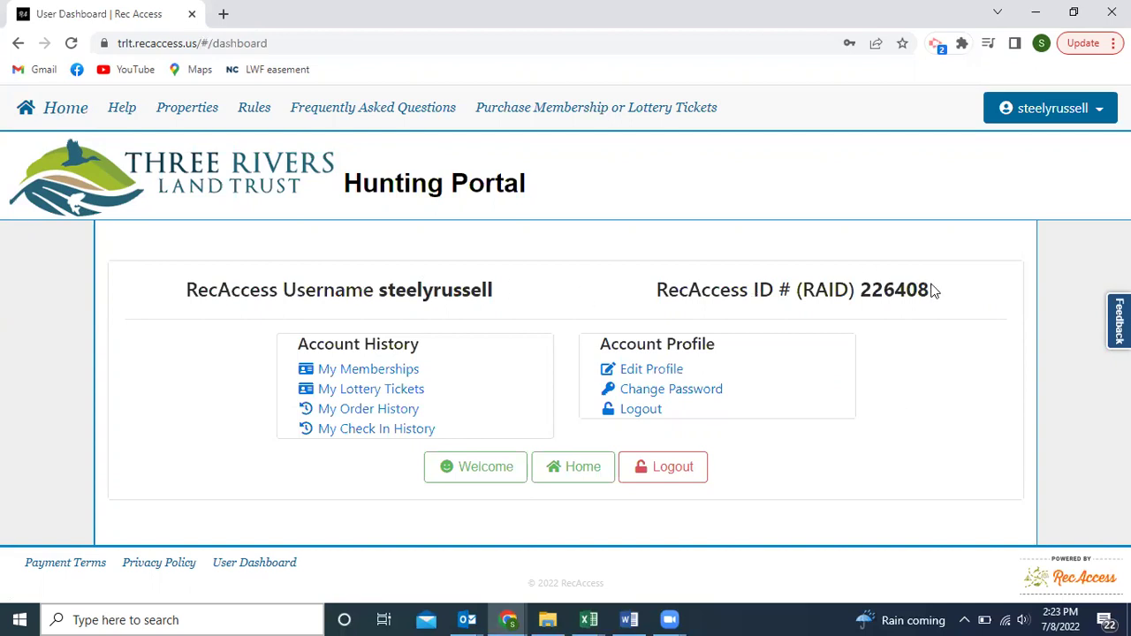
# Select the RecAccess ID on the dashboard, then go to Purchase Membership or Lottery Tickets.
pyautogui.moveTo(929, 290); pyautogui.dragTo(659, 295)
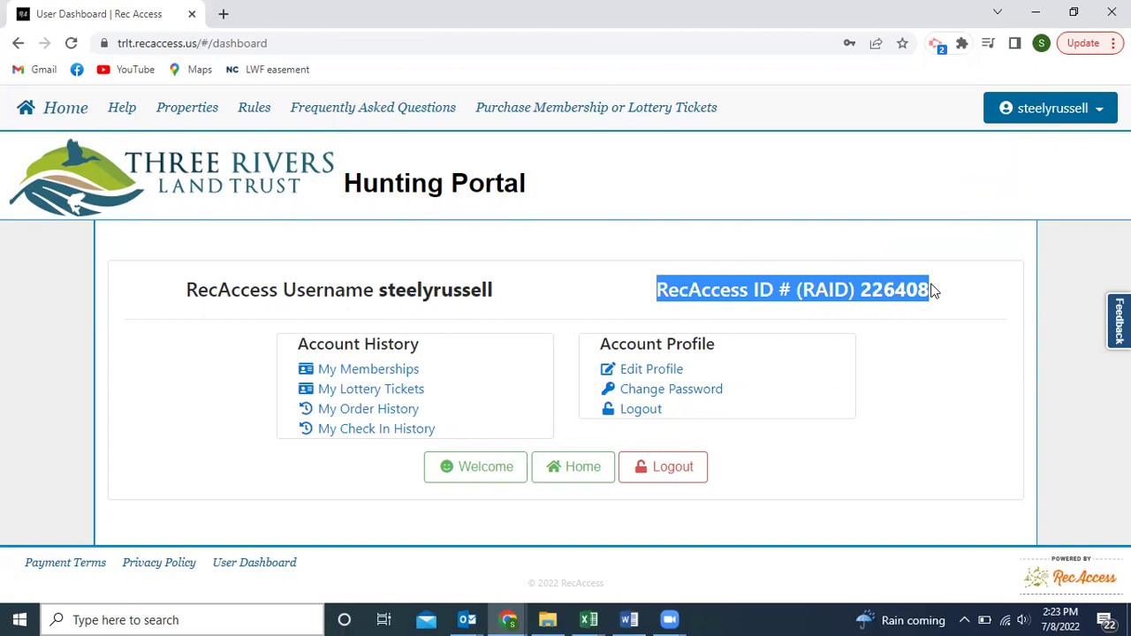
pyautogui.click(566, 294)
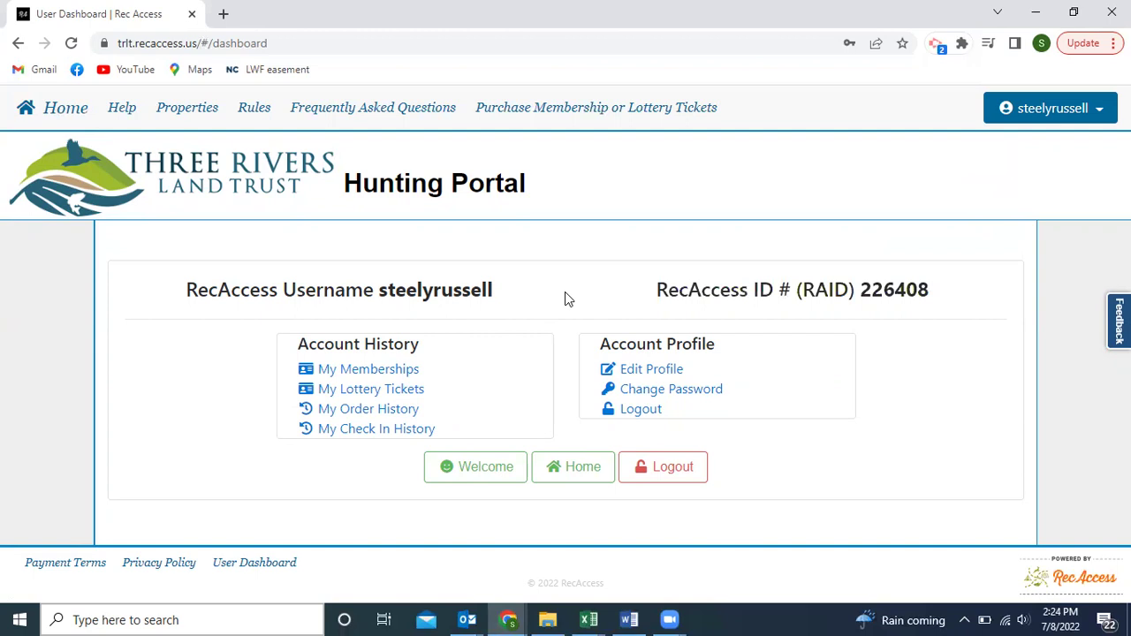
pyautogui.click(590, 110)
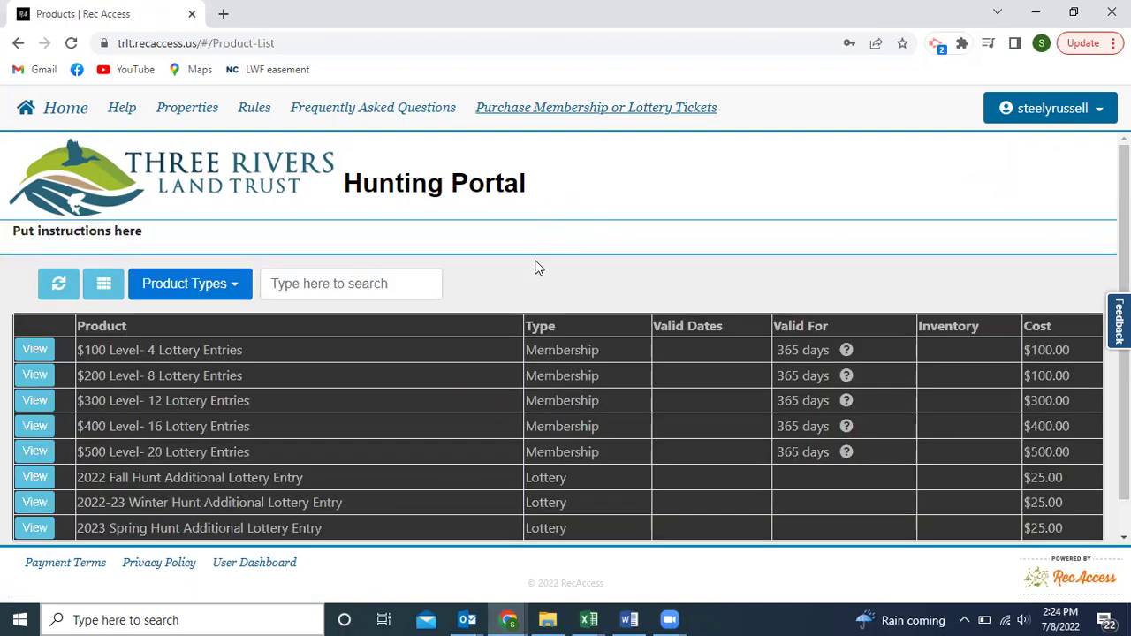
# Try adding the $100 Level- 4 Lottery Entries membership to the cart and dismiss the active-membership error.
pyautogui.scroll(-1, 521, 281)
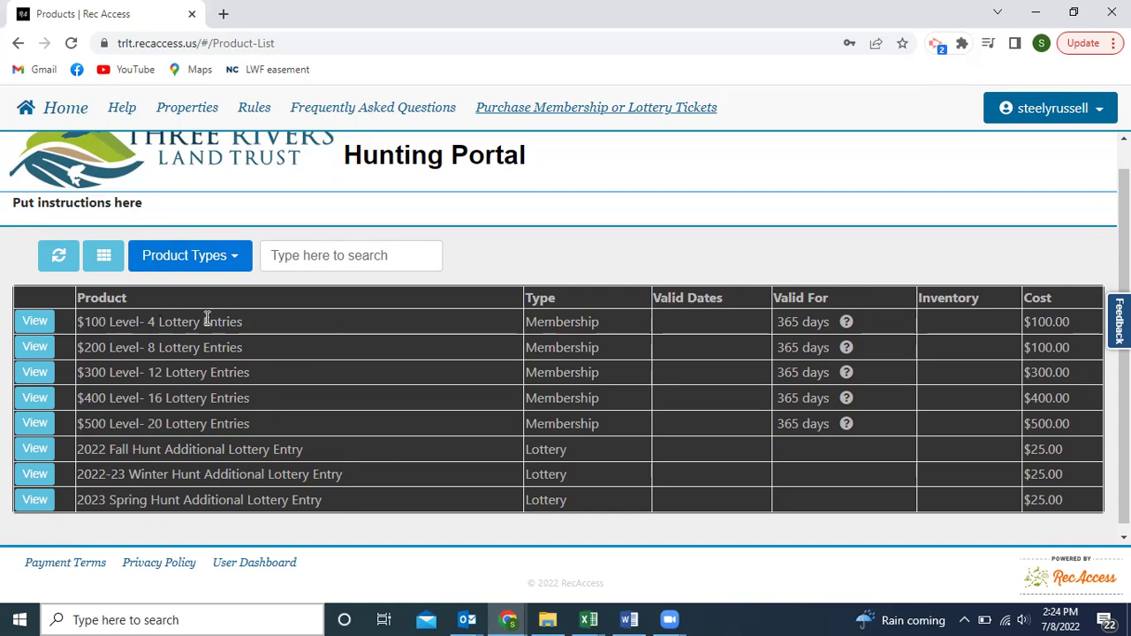
pyautogui.click(35, 322)
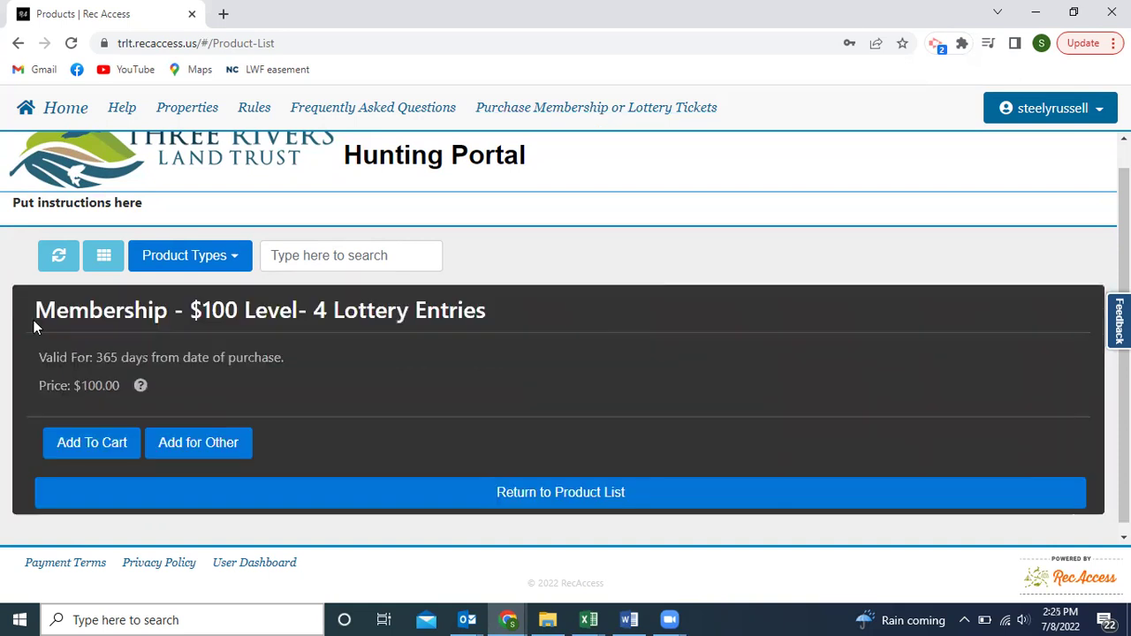
pyautogui.click(86, 446)
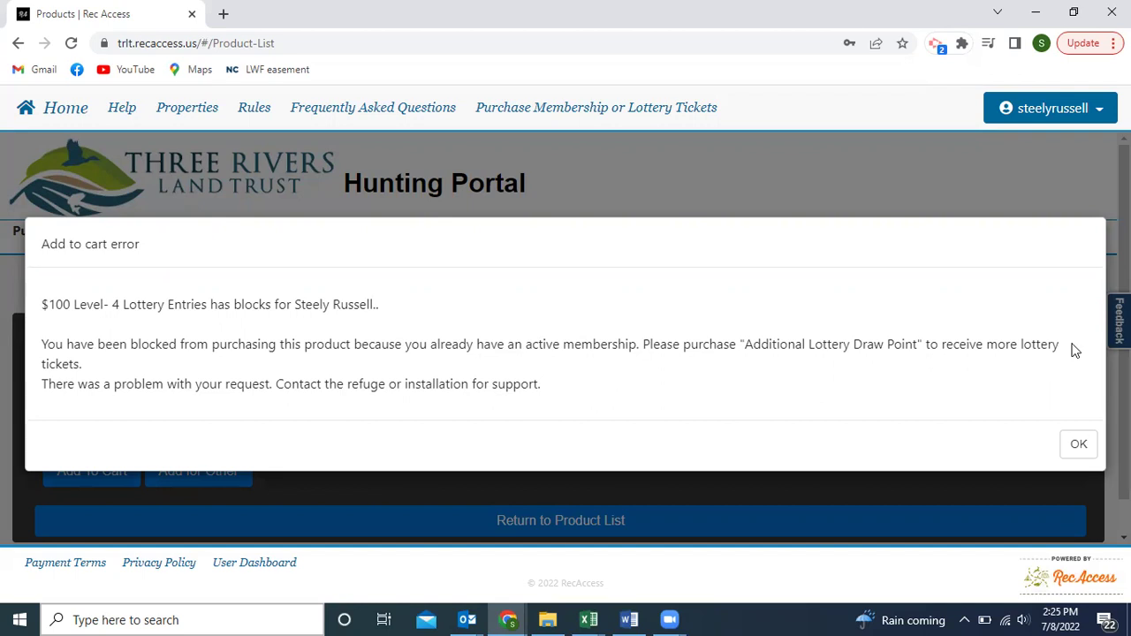
pyautogui.click(1079, 447)
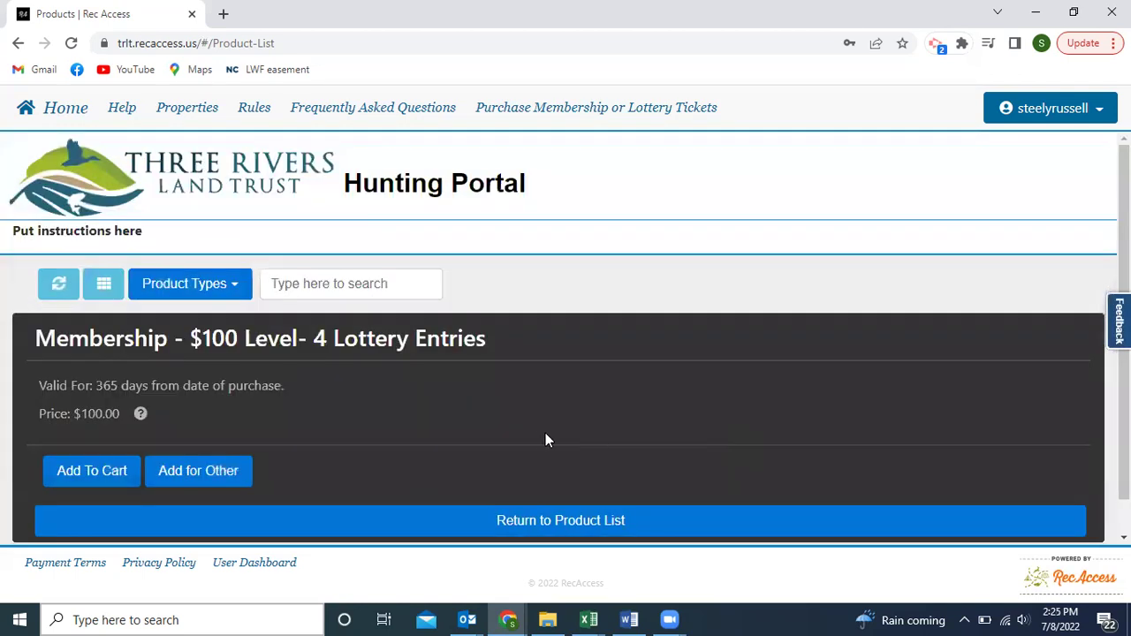
pyautogui.scroll(-1, 425, 413)
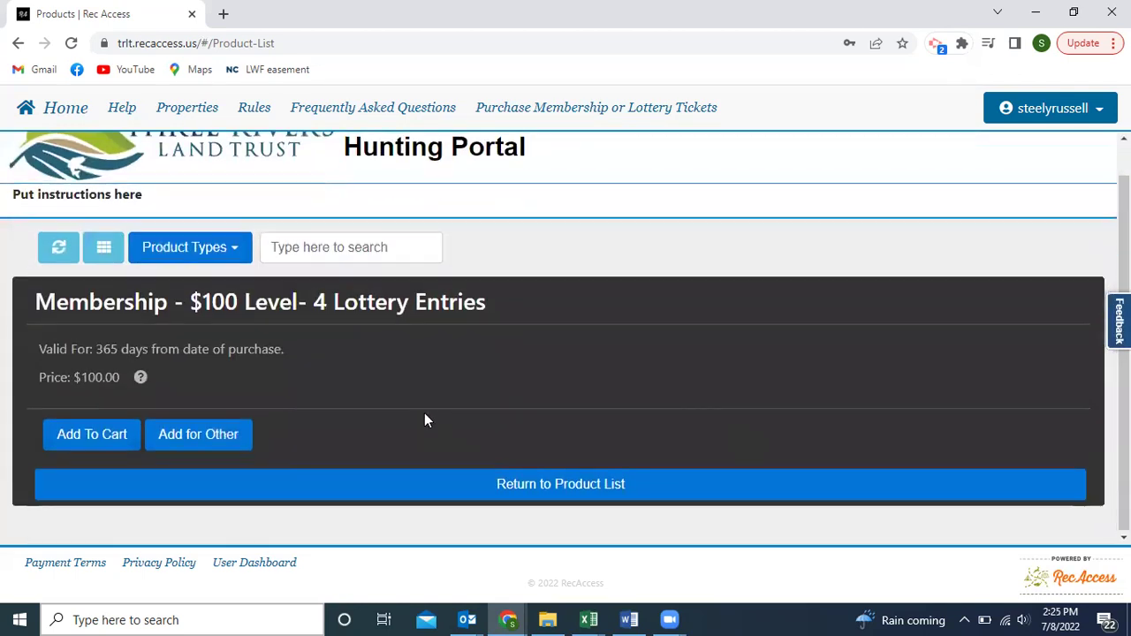
# Open the 2022 Fall Hunt Additional Lottery Entry and try the add-for-another-user option before backing out.
pyautogui.click(532, 485)
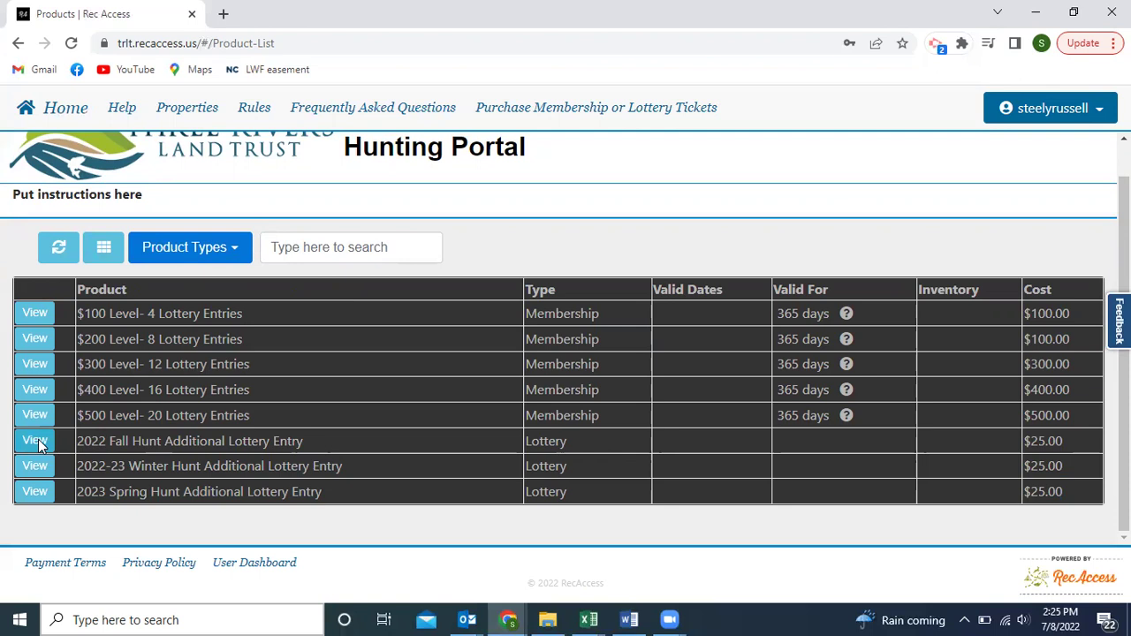
pyautogui.moveTo(78, 441); pyautogui.dragTo(313, 452)
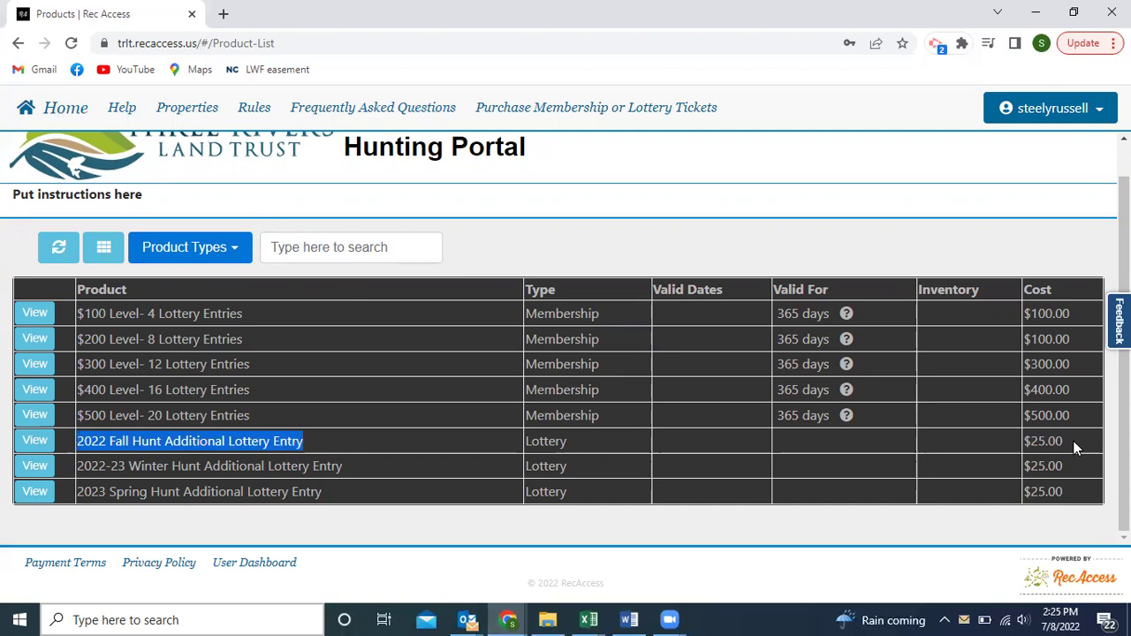
pyautogui.click(34, 441)
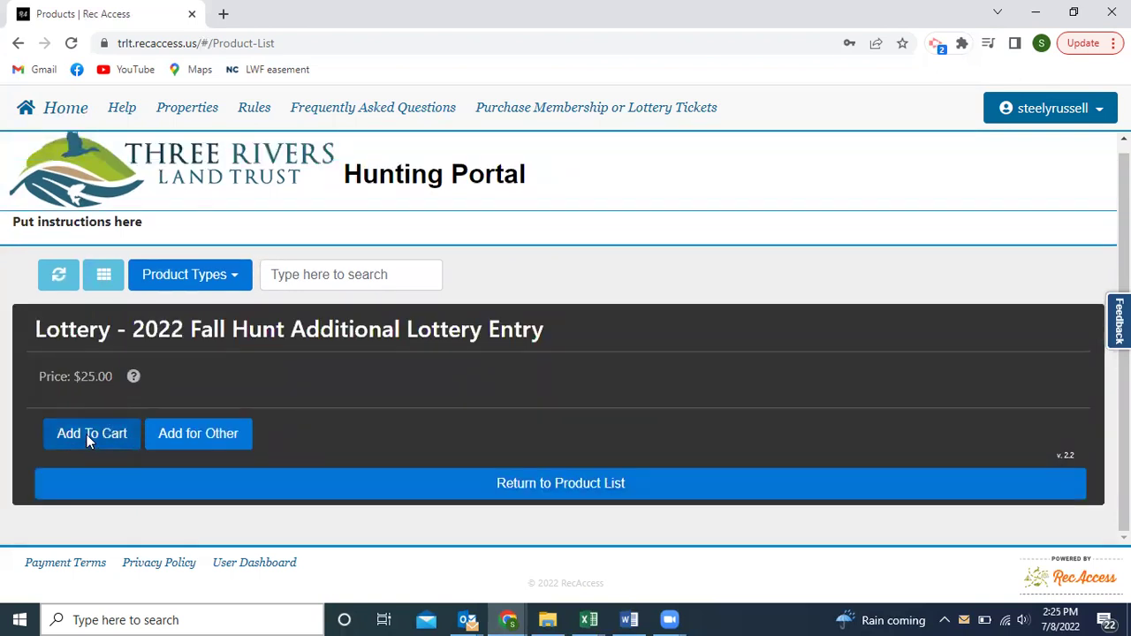
pyautogui.click(193, 433)
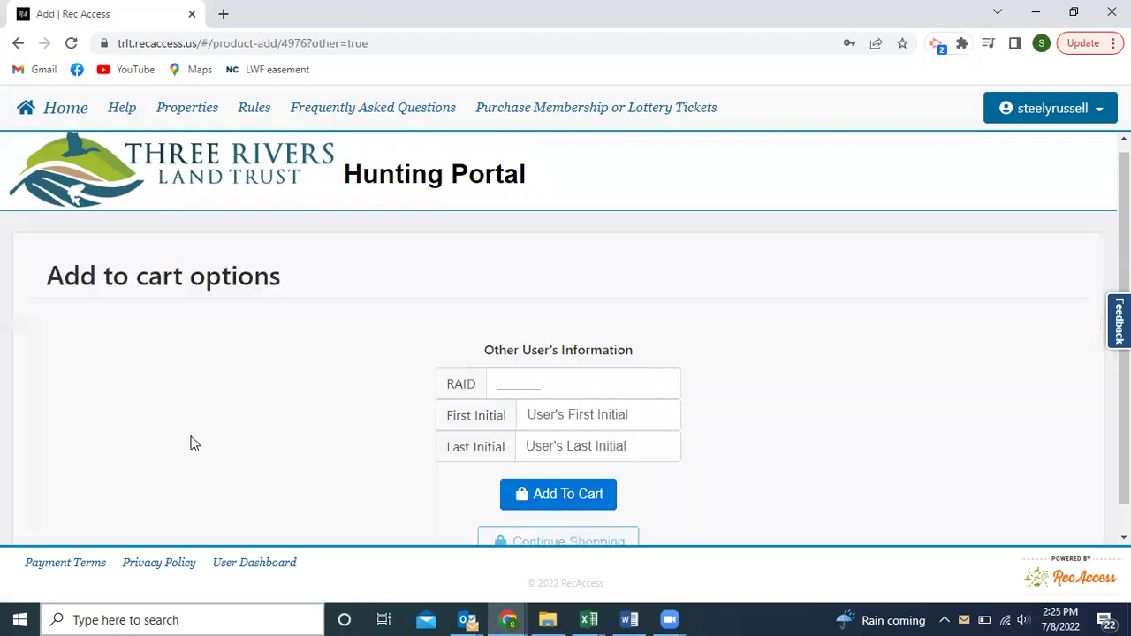
pyautogui.scroll(-1, 542, 348)
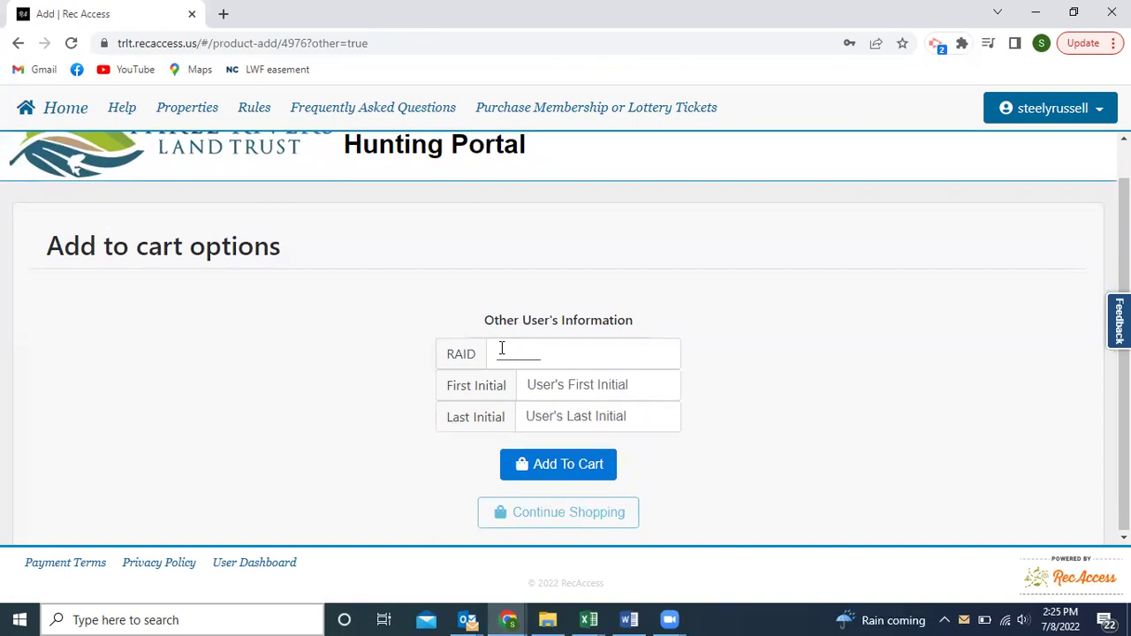
pyautogui.click(500, 354)
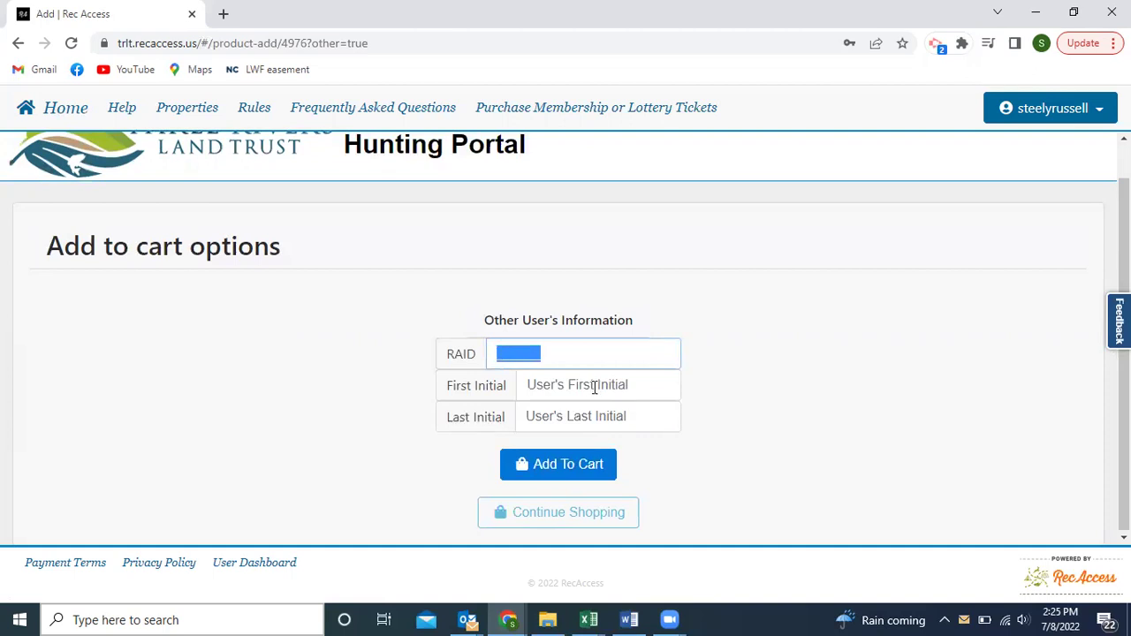
pyautogui.click(17, 46)
# Add four 2022 Fall Hunt Additional Lottery Entries to the cart until it shows In cart 4.
pyautogui.scroll(-1, 218, 517)
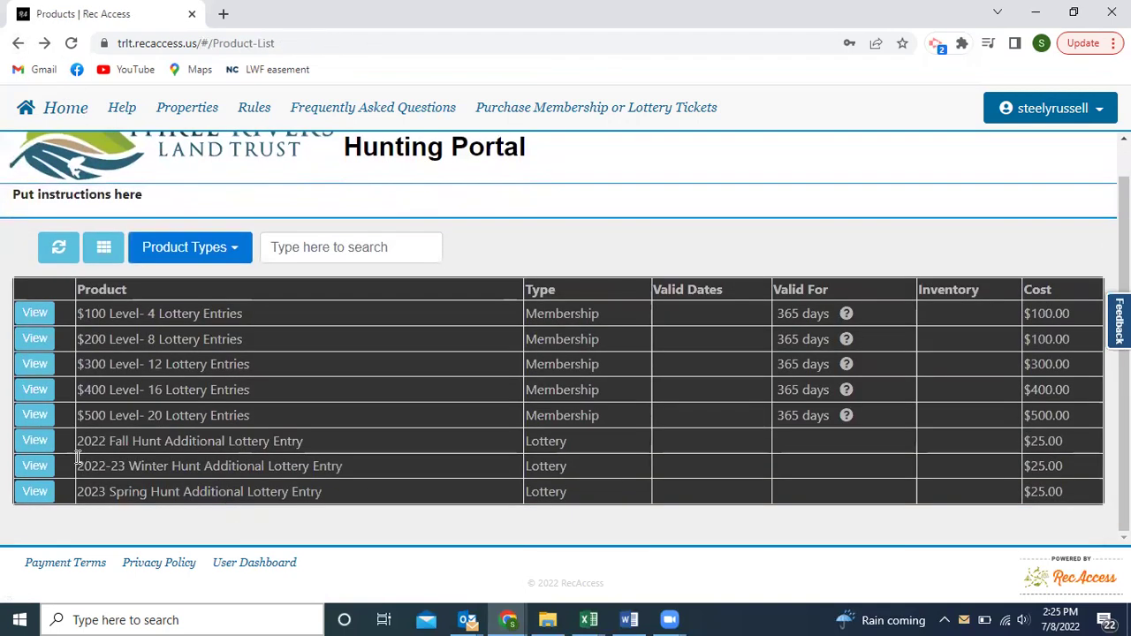
pyautogui.click(37, 442)
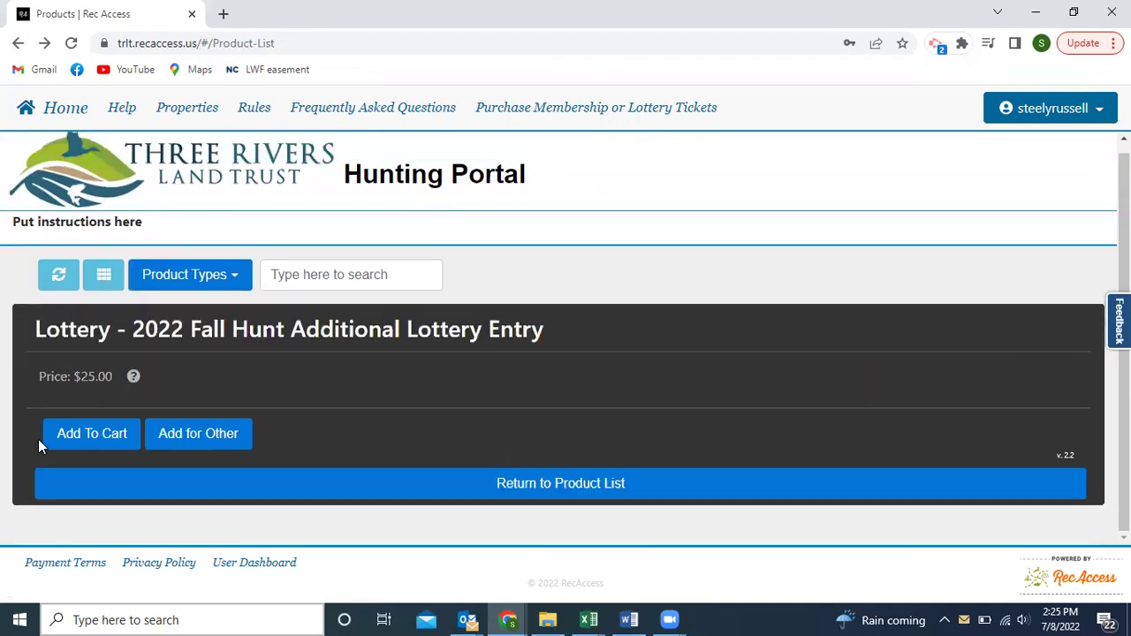
pyautogui.click(84, 433)
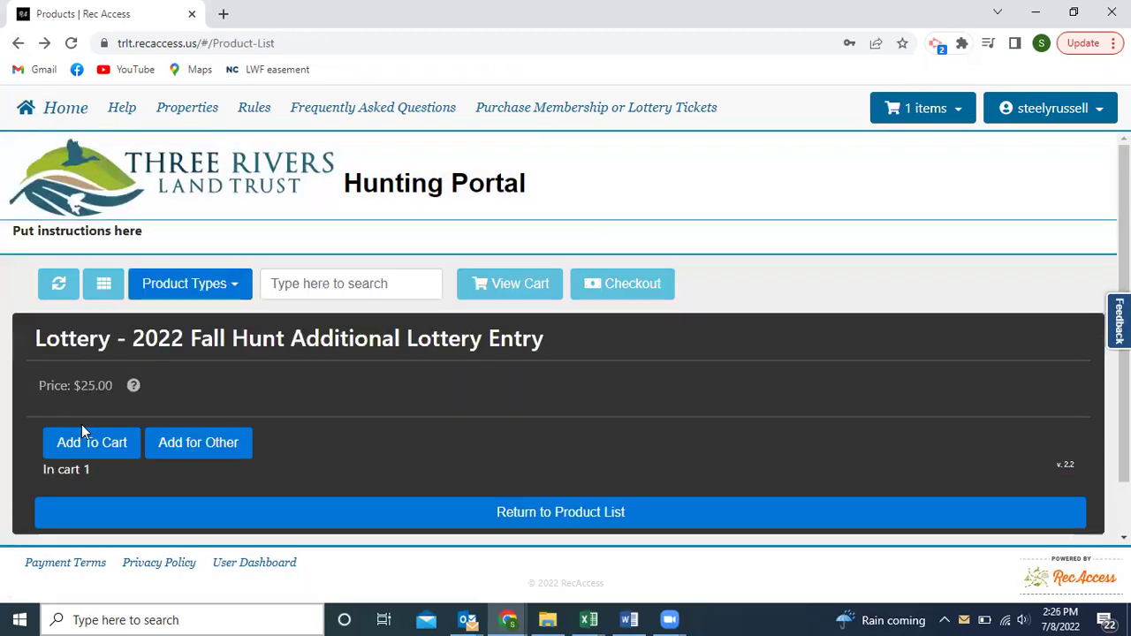
pyautogui.scroll(-1, 317, 433)
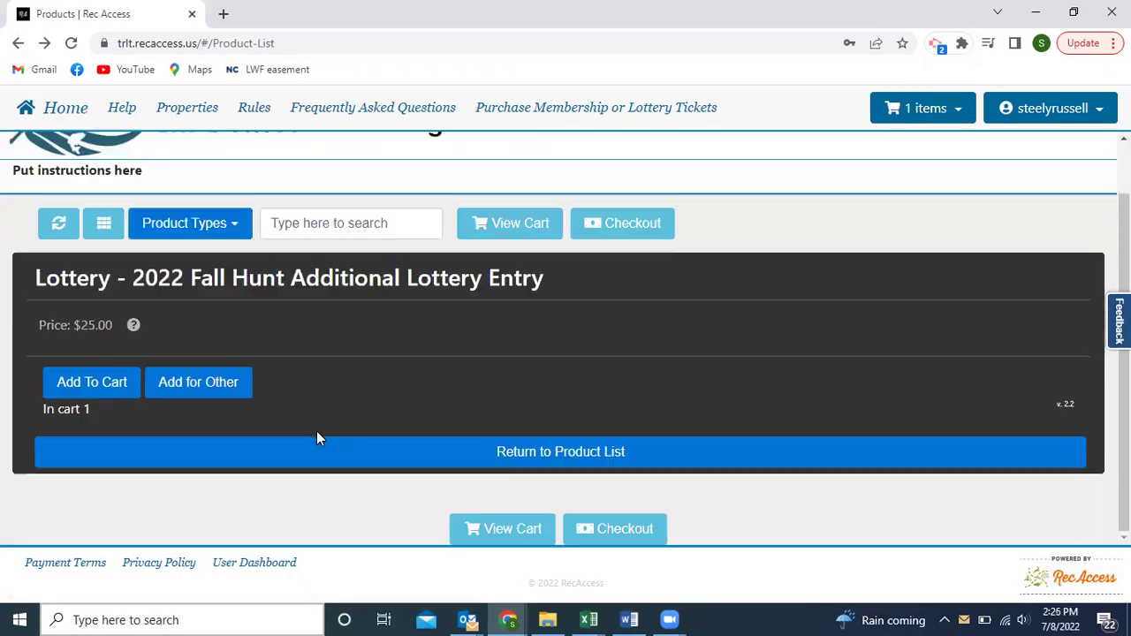
pyautogui.click(108, 388)
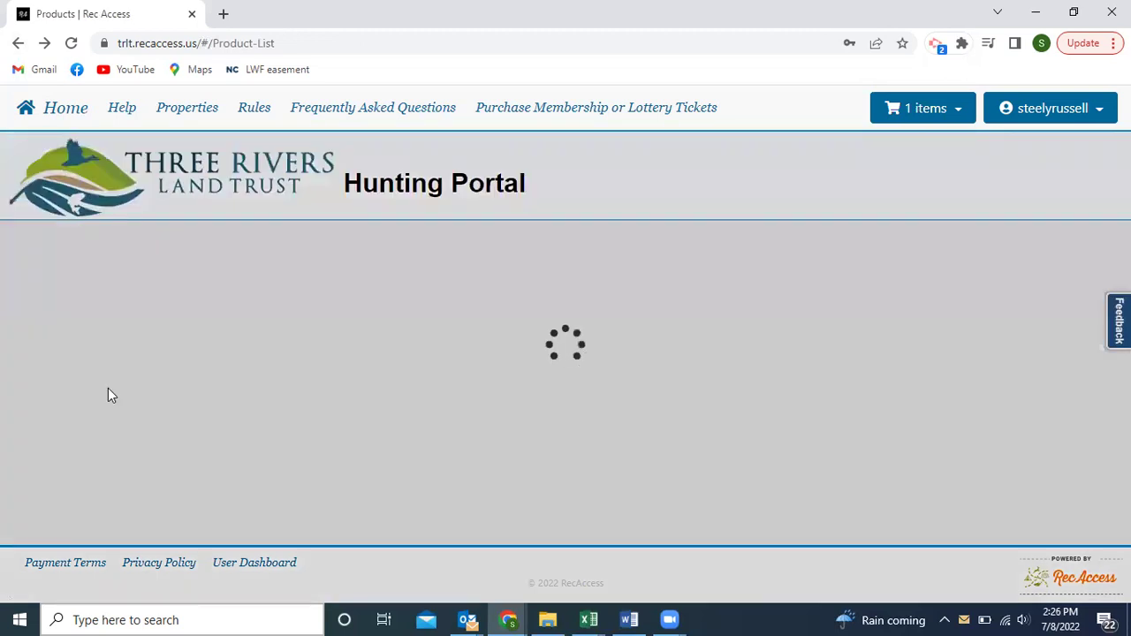
pyautogui.click(96, 442)
pyautogui.click(94, 439)
pyautogui.scroll(-2, 423, 481)
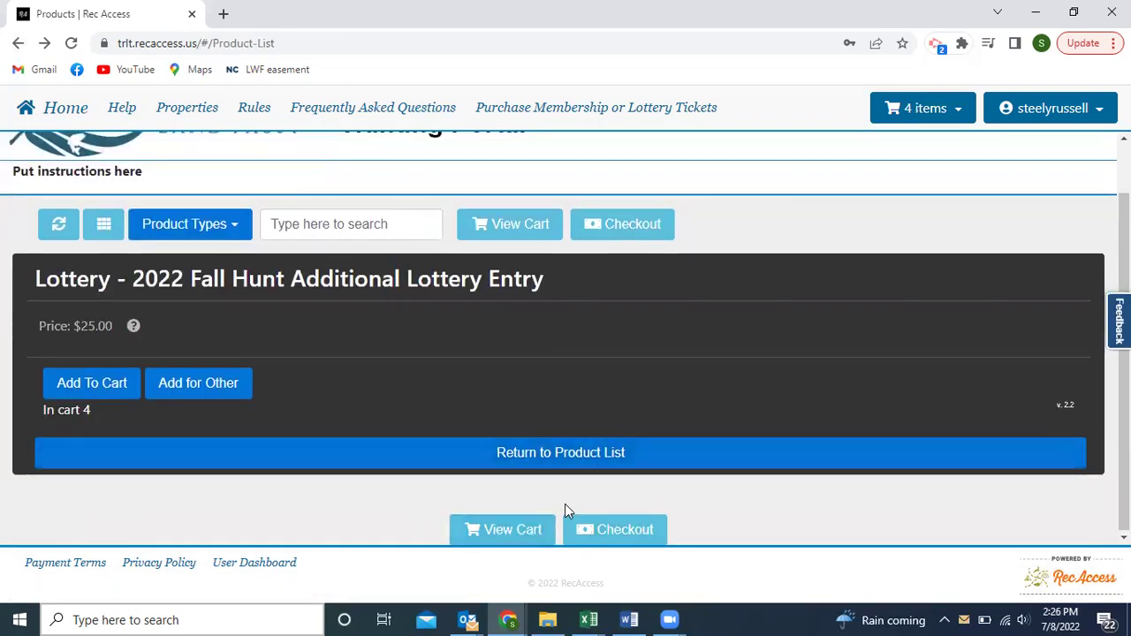
# Check out and confirm the four $25.00 Fall Hunt entries in the cart.
pyautogui.click(625, 528)
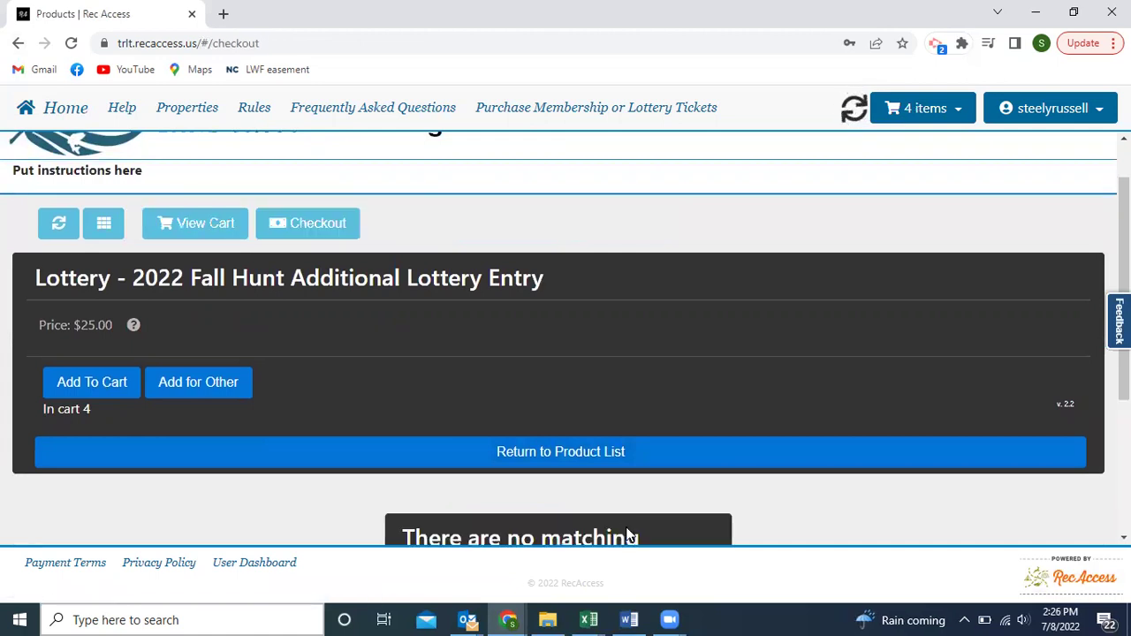
pyautogui.scroll(-2, 790, 398)
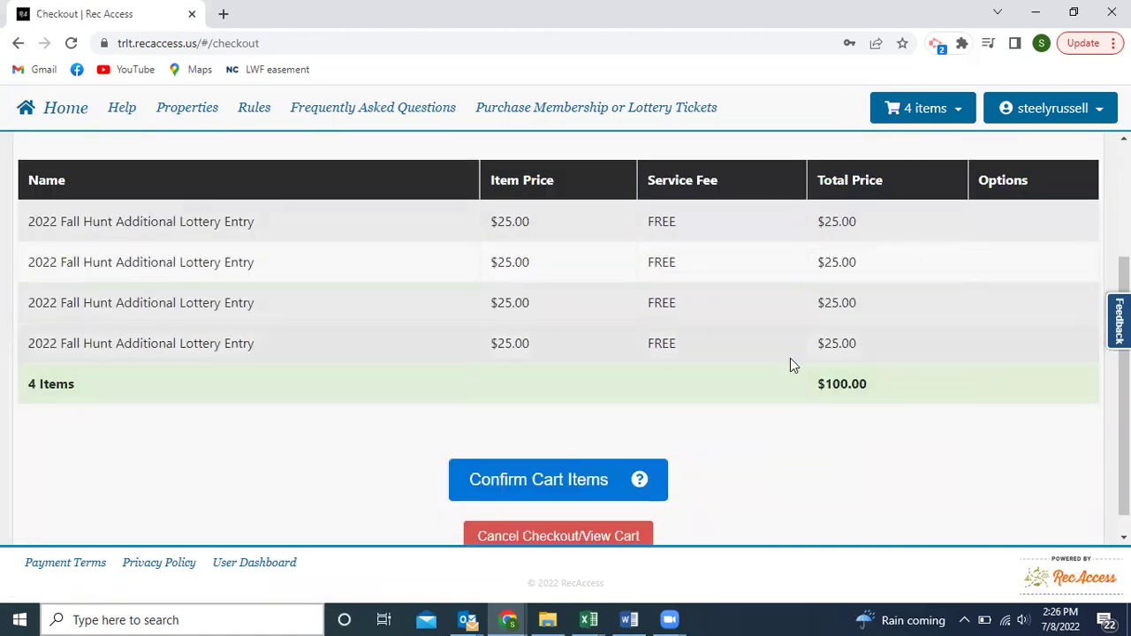
pyautogui.scroll(-1, 813, 472)
pyautogui.click(522, 454)
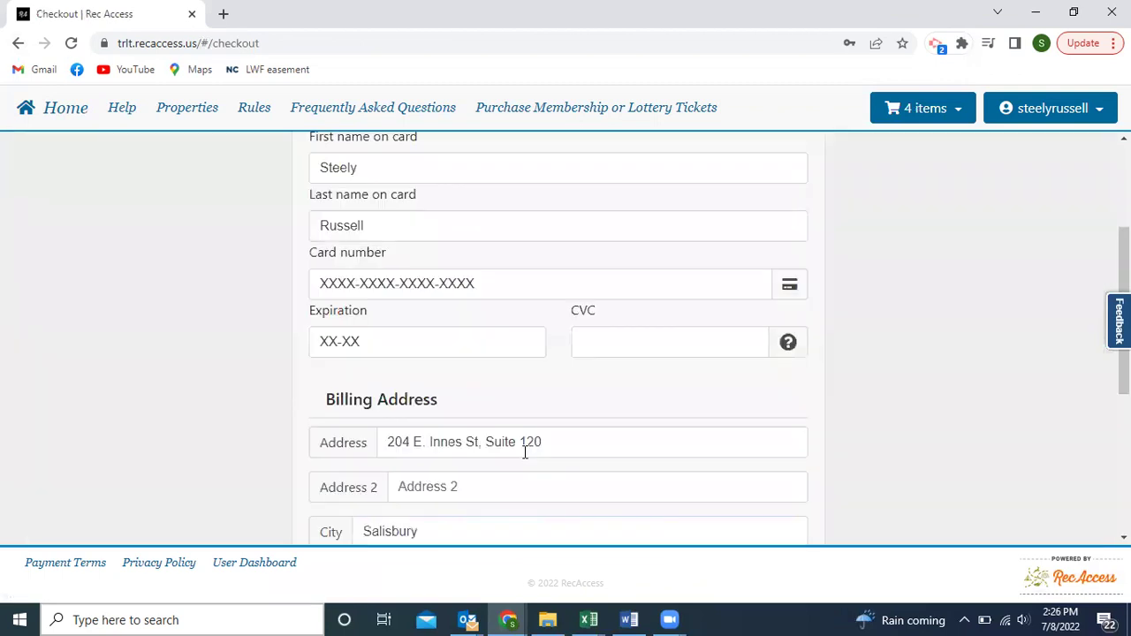
# Enter the card number, expiration date and CVC in the payment form.
pyautogui.click(325, 314)
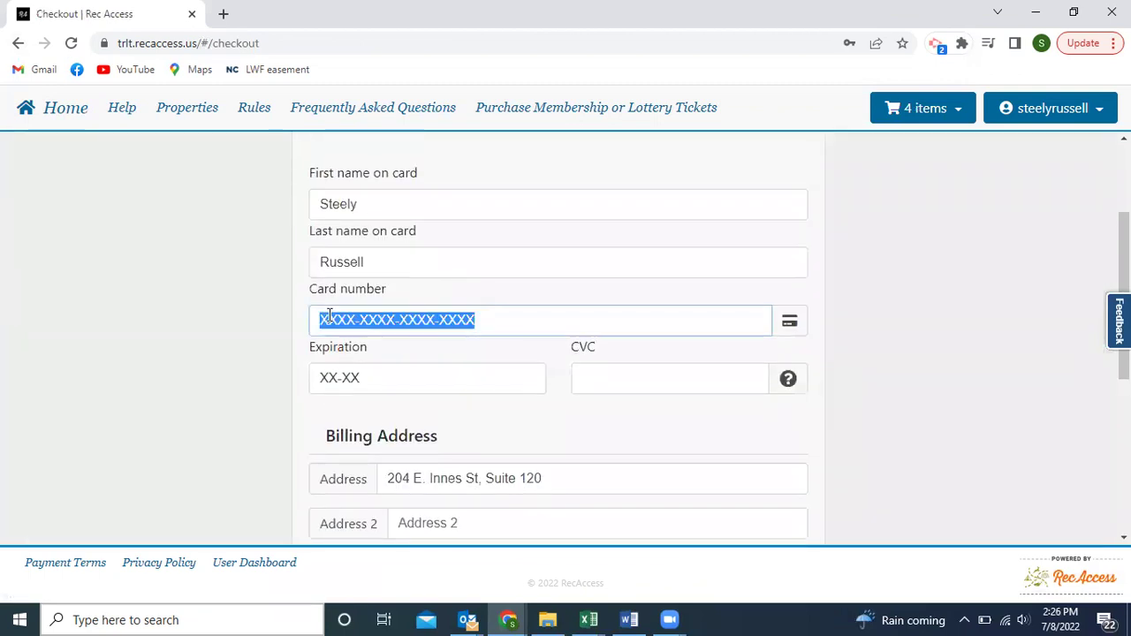
pyautogui.write('4111-1111-1111-')
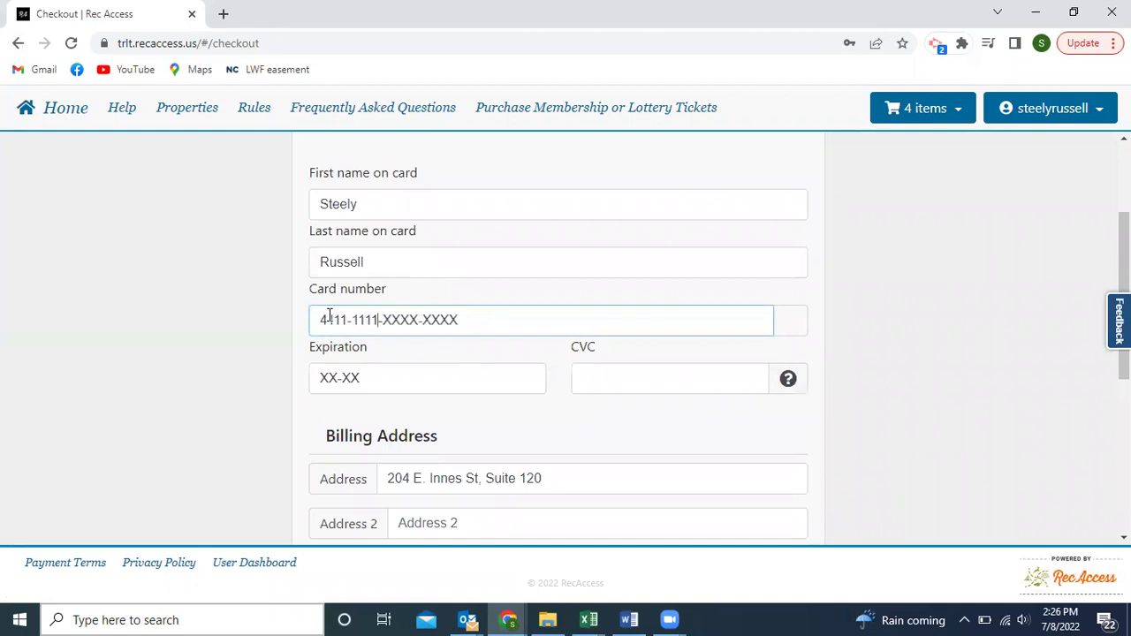
pyautogui.write('11')
pyautogui.click(327, 375)
pyautogui.write('2')
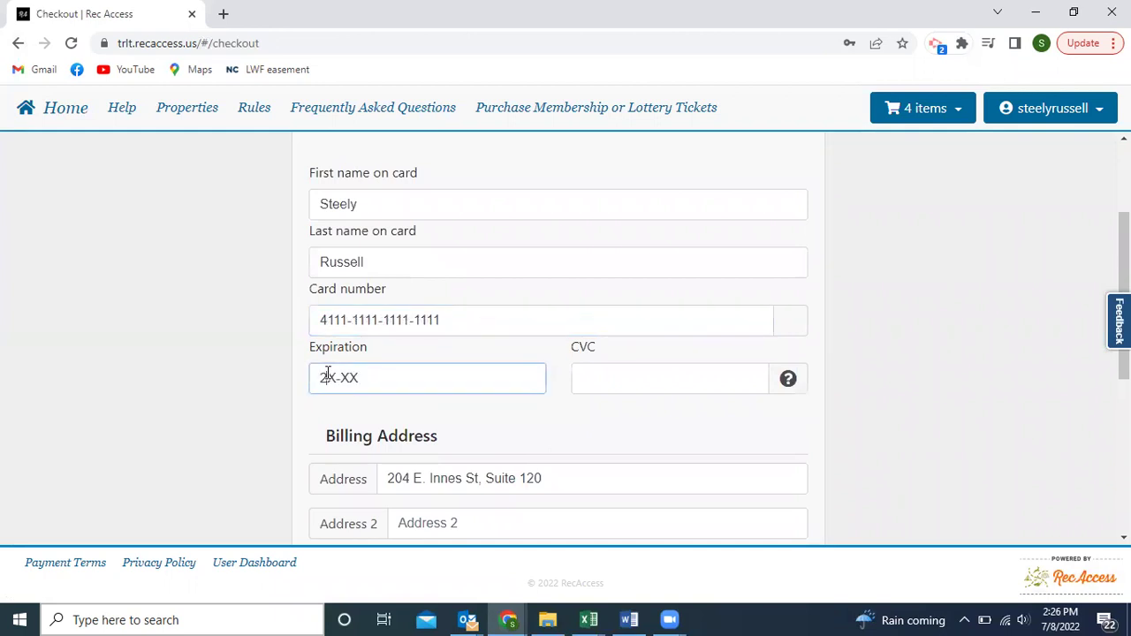
pyautogui.press('BackSpace')
pyautogui.write('02-25')
pyautogui.press('Tab')
pyautogui.write('456')
pyautogui.press('Tab')
pyautogui.scroll(-5, 327, 373)
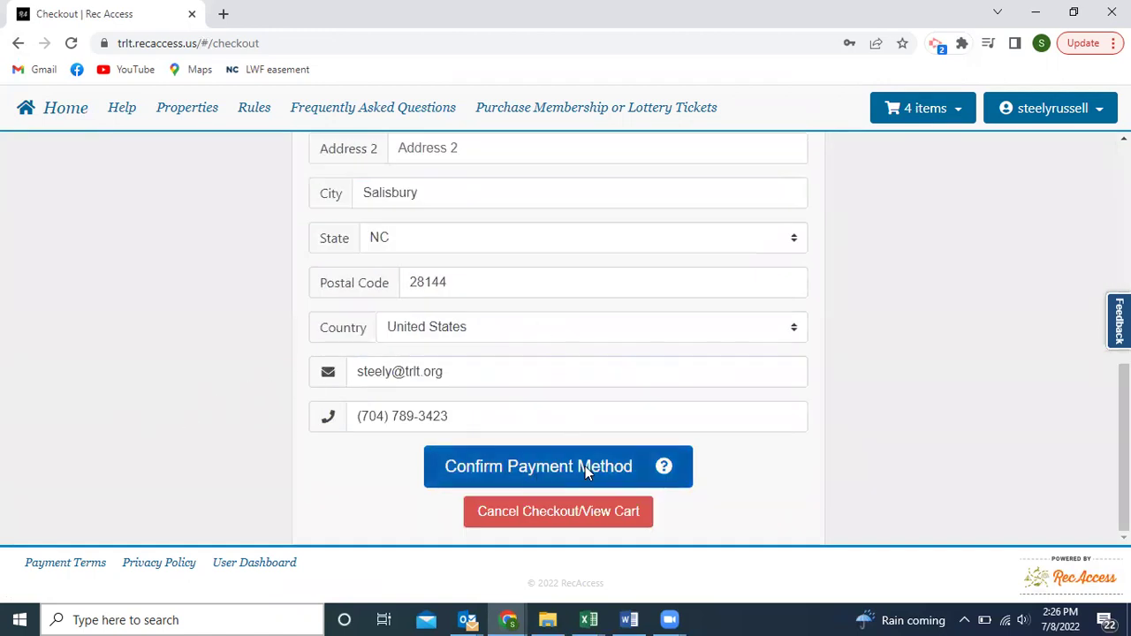
# Confirm the payment method, accept the acknowledgement, donate the $3.20 fee and submit the $103.20 order.
pyautogui.click(585, 466)
pyautogui.click(689, 483)
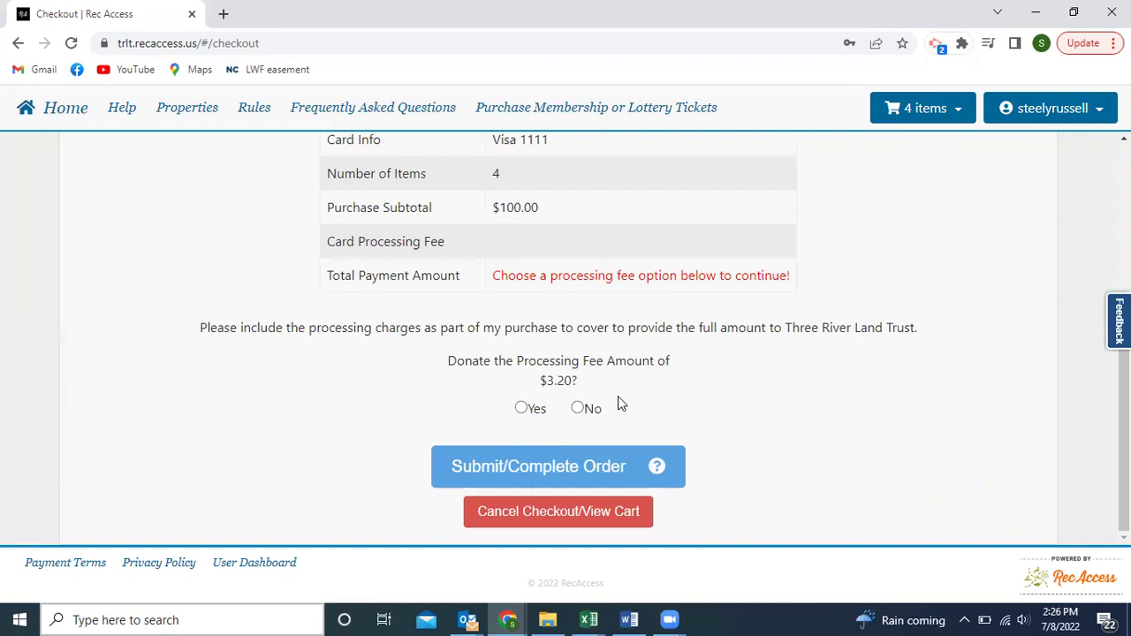
pyautogui.click(523, 408)
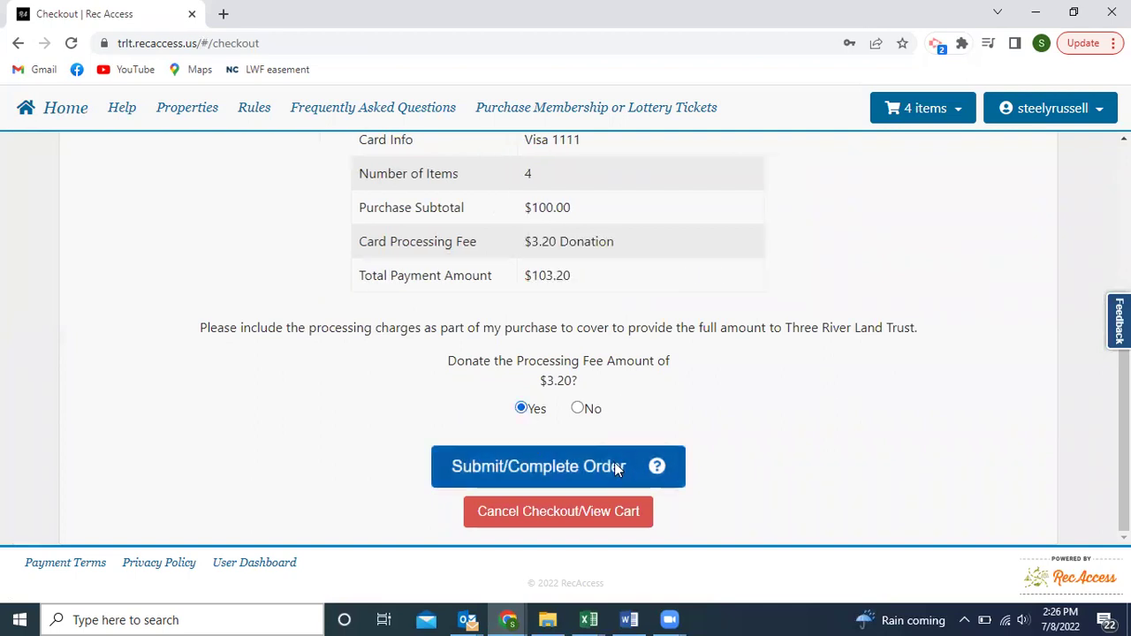
pyautogui.click(614, 462)
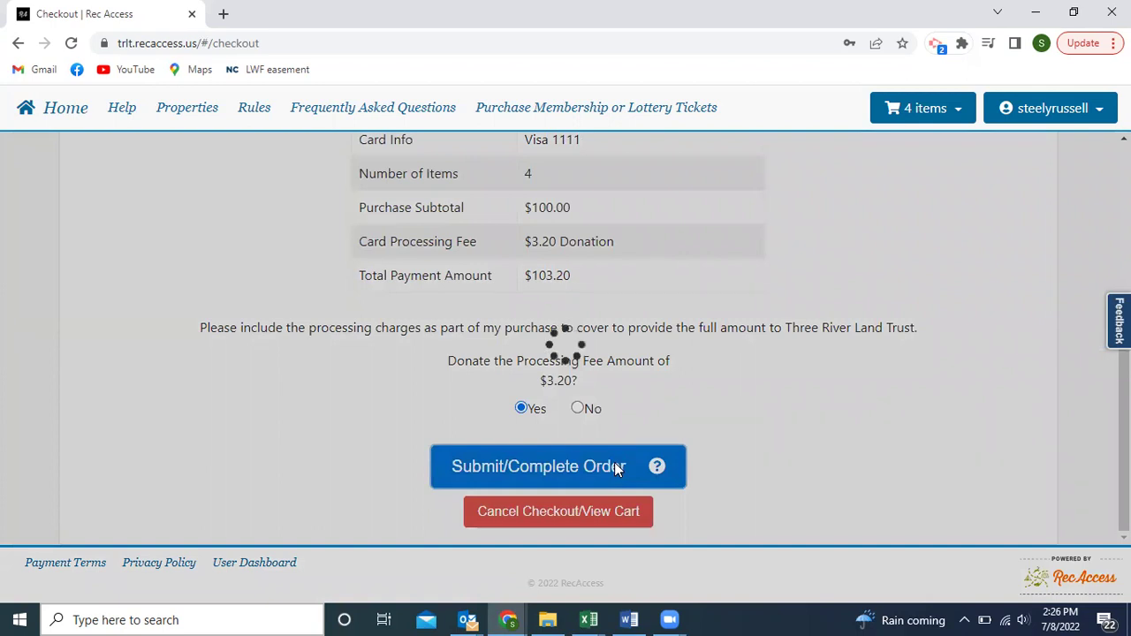
pyautogui.scroll(3, 767, 478)
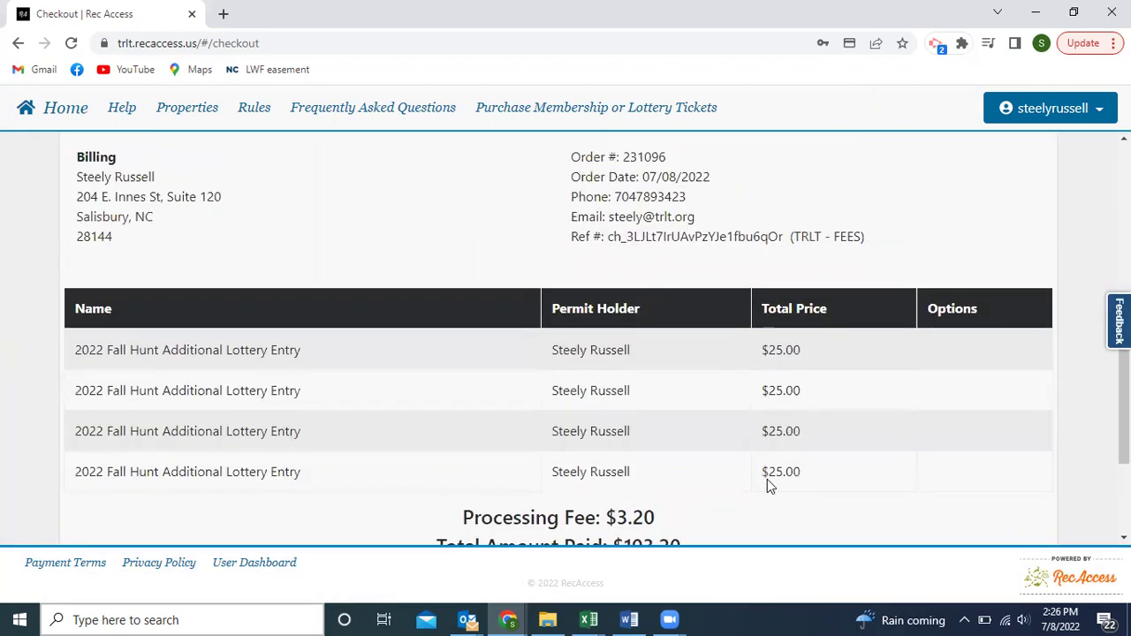
pyautogui.scroll(2, 767, 481)
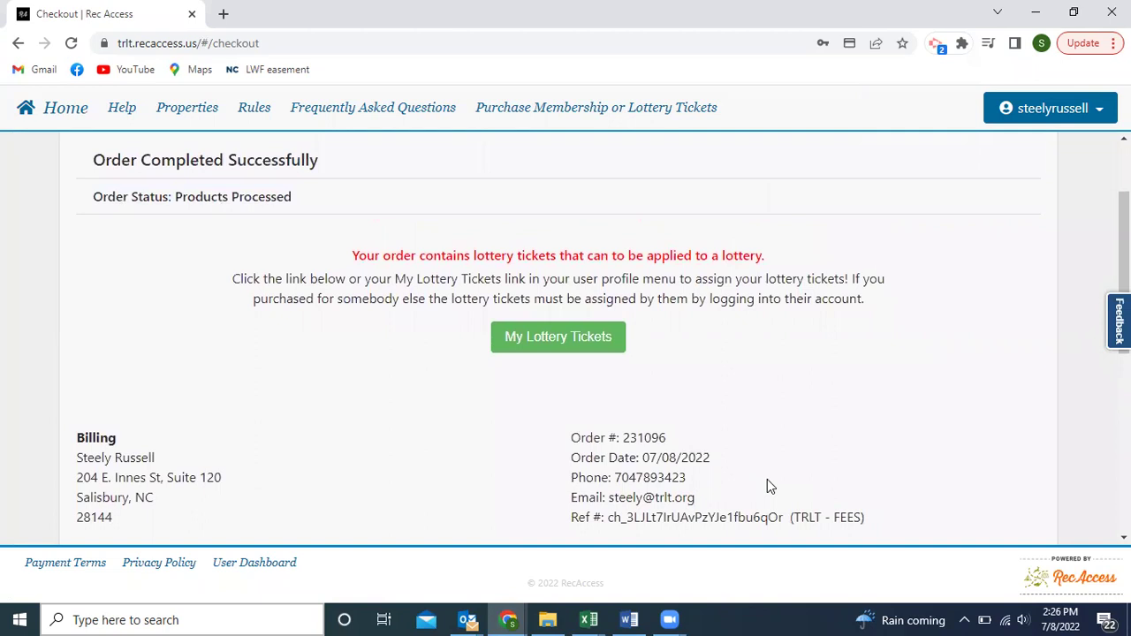
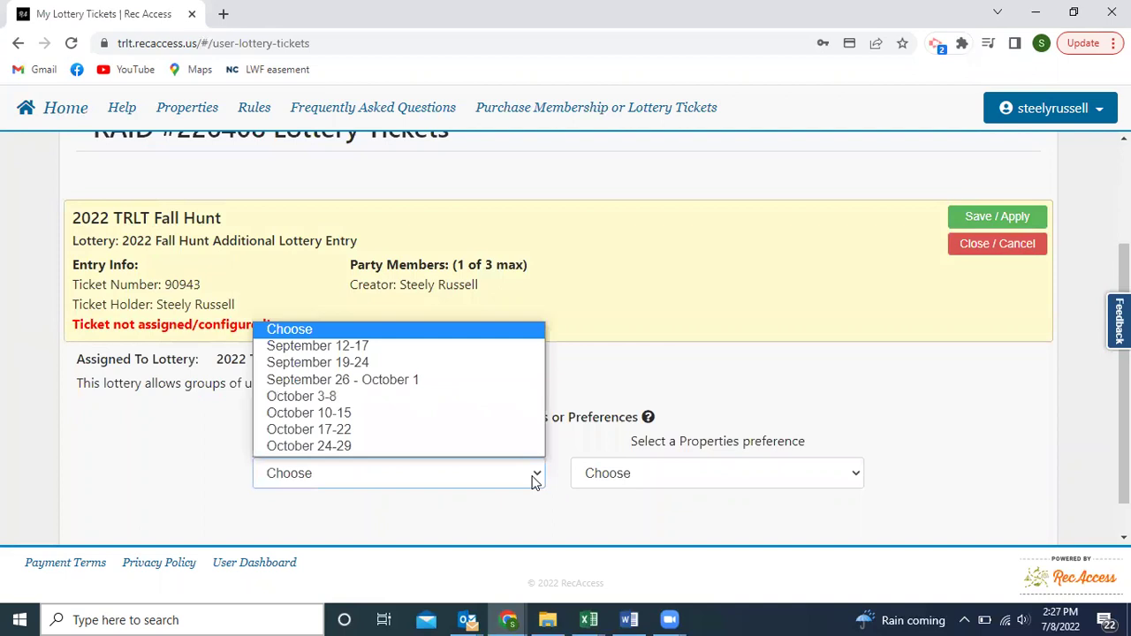
# Choose September 19-24 as the dates preference and The Point - Block 5 as the property preference.
pyautogui.click(363, 363)
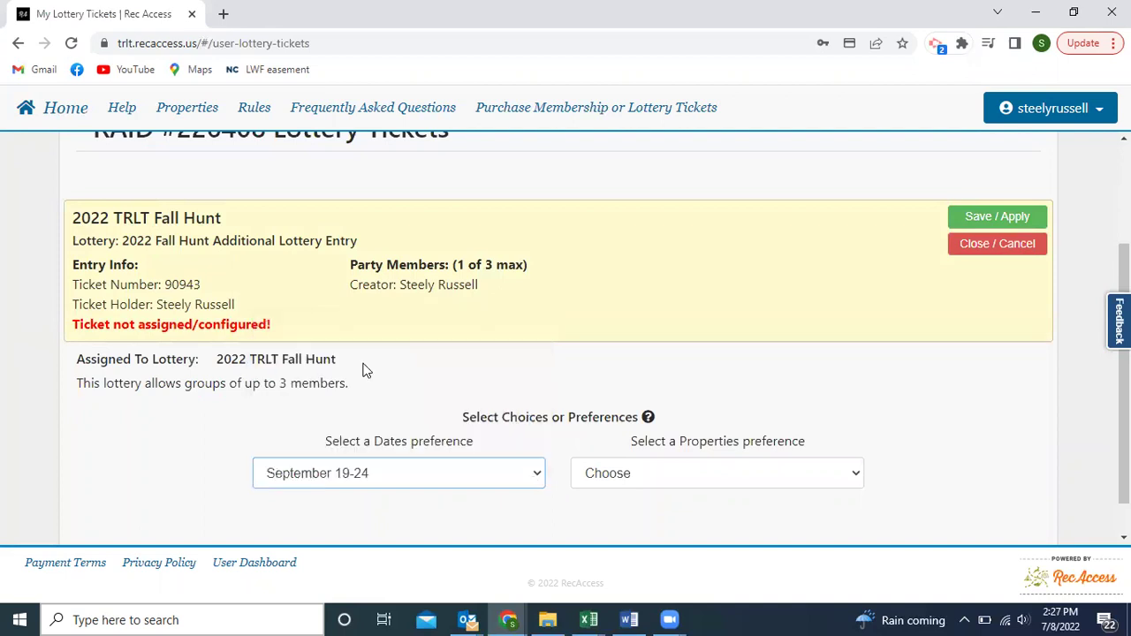
pyautogui.click(681, 468)
pyautogui.click(663, 248)
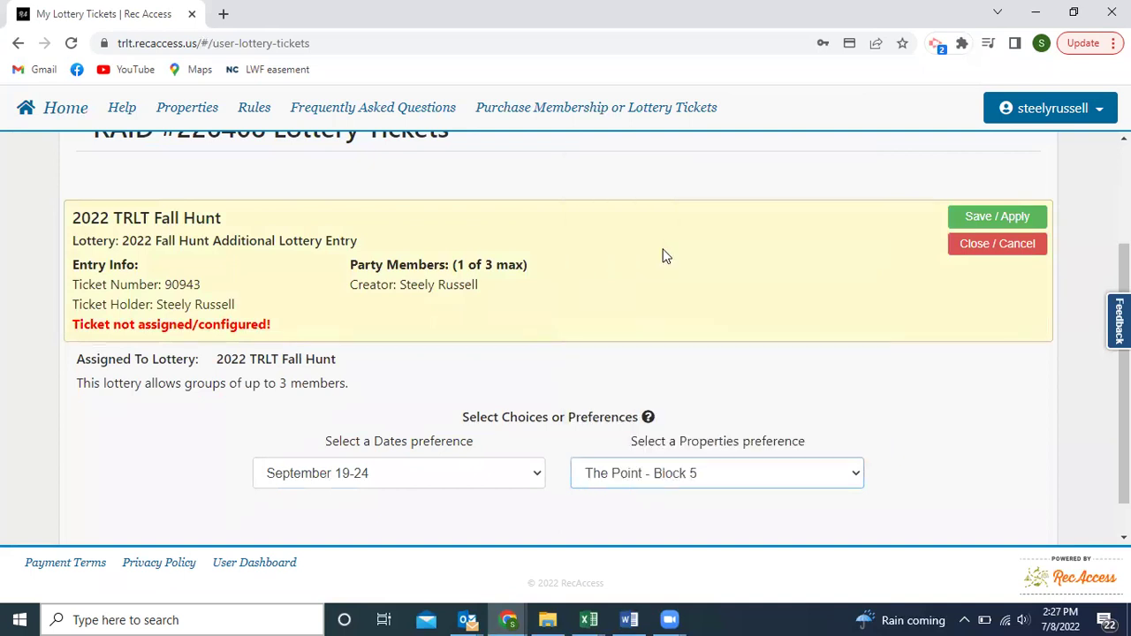
pyautogui.scroll(-1, 960, 460)
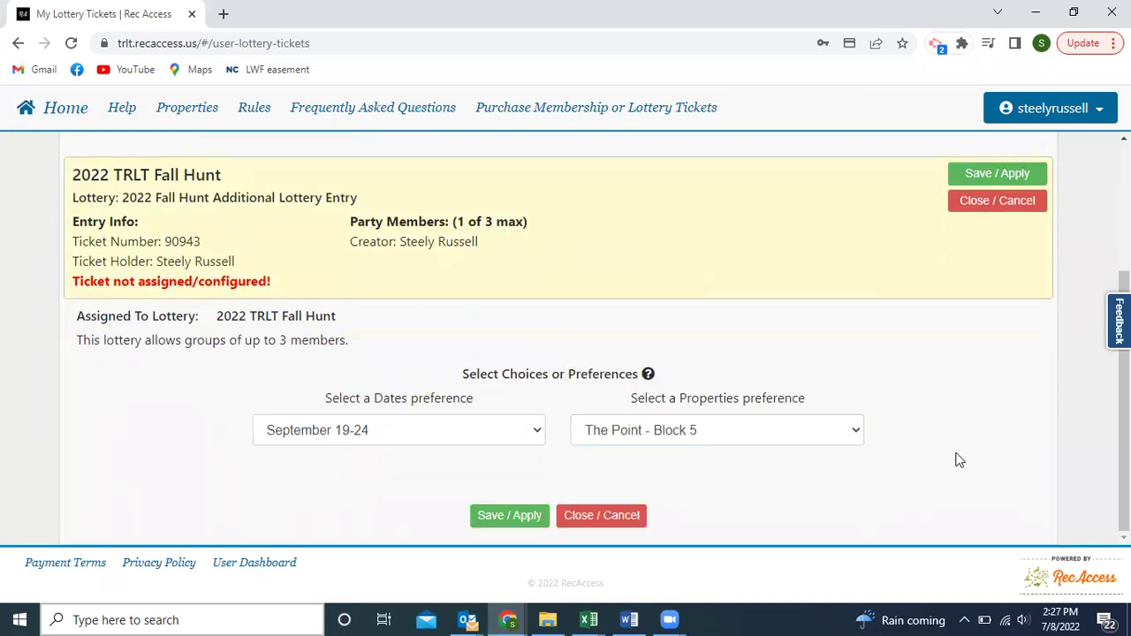
# Save the ticket's preferences and start a group search for the next unassigned Fall Hunt ticket.
pyautogui.click(512, 519)
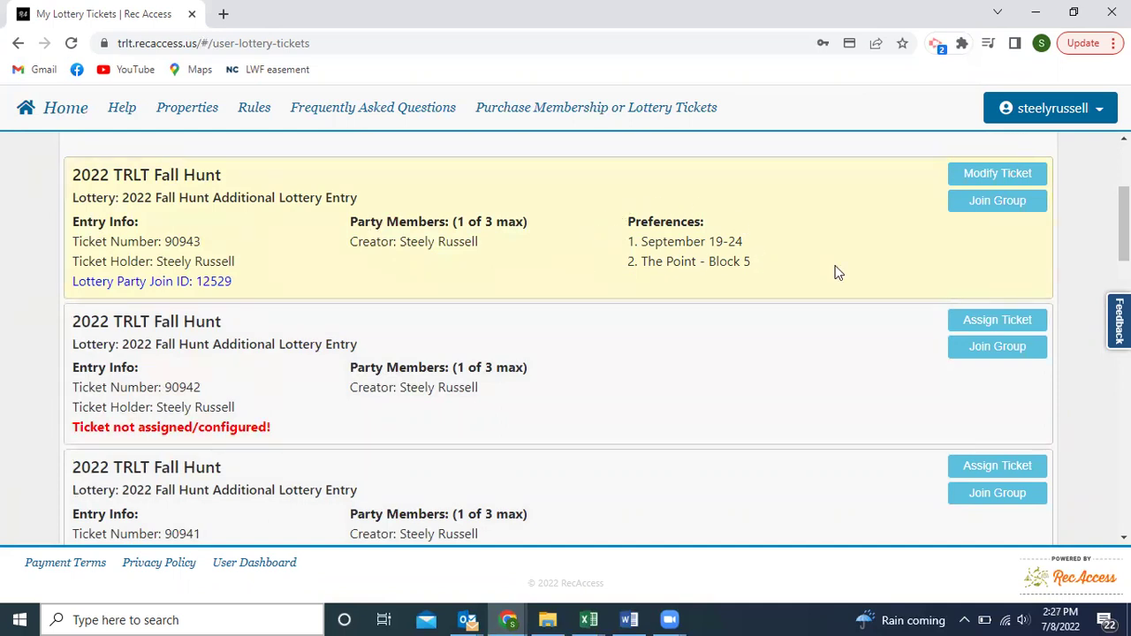
pyautogui.click(979, 352)
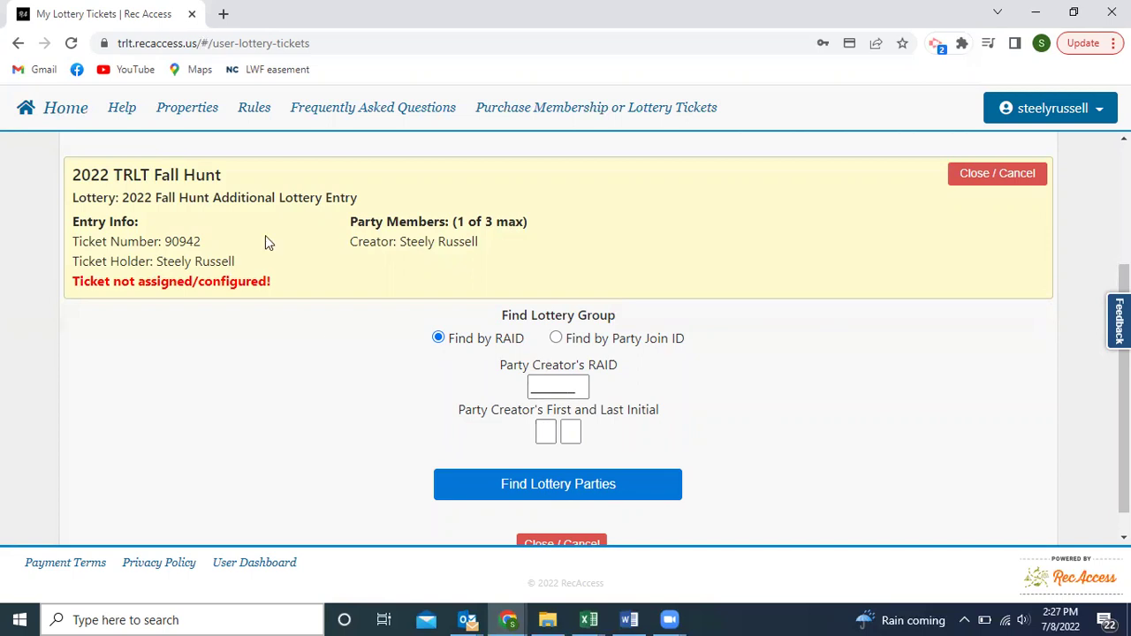
pyautogui.click(545, 433)
pyautogui.click(545, 433)
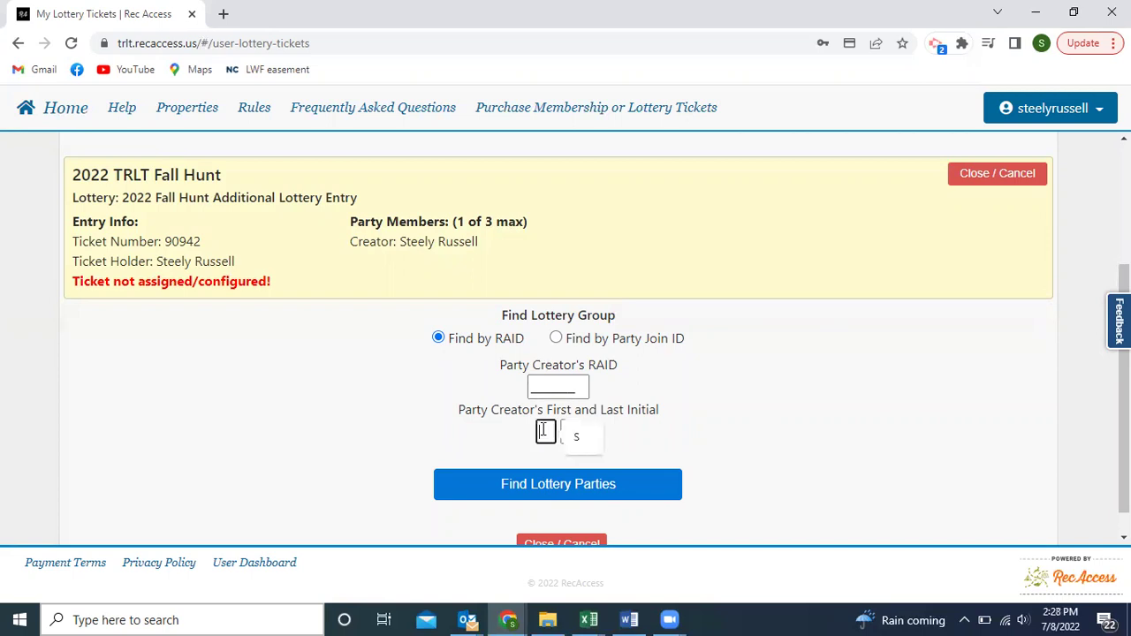
pyautogui.click(453, 457)
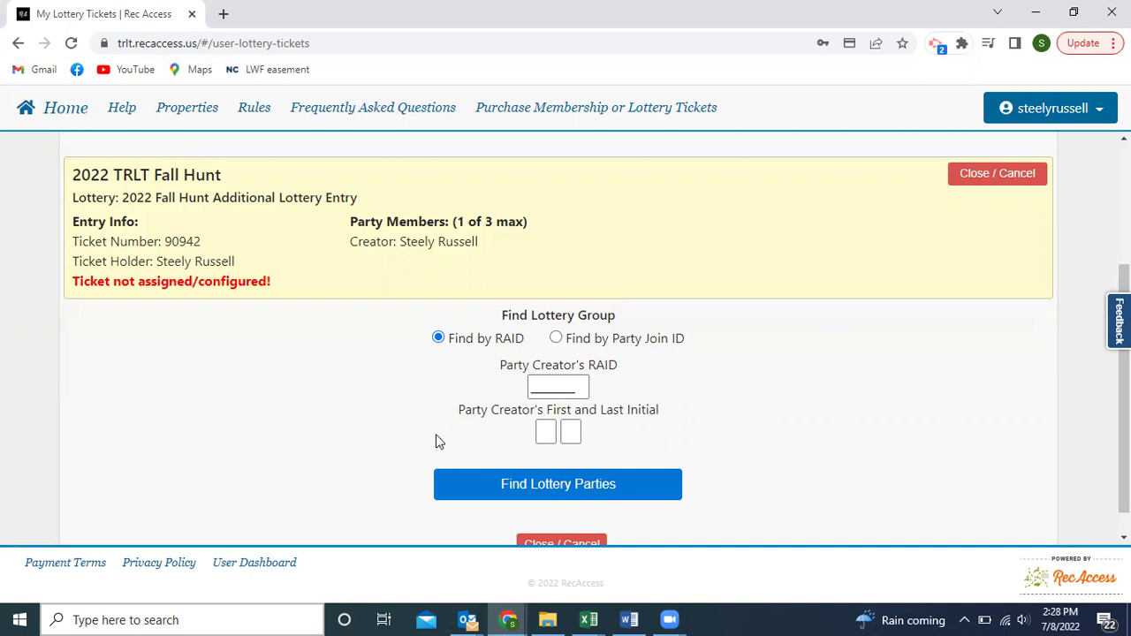
pyautogui.scroll(-1, 436, 434)
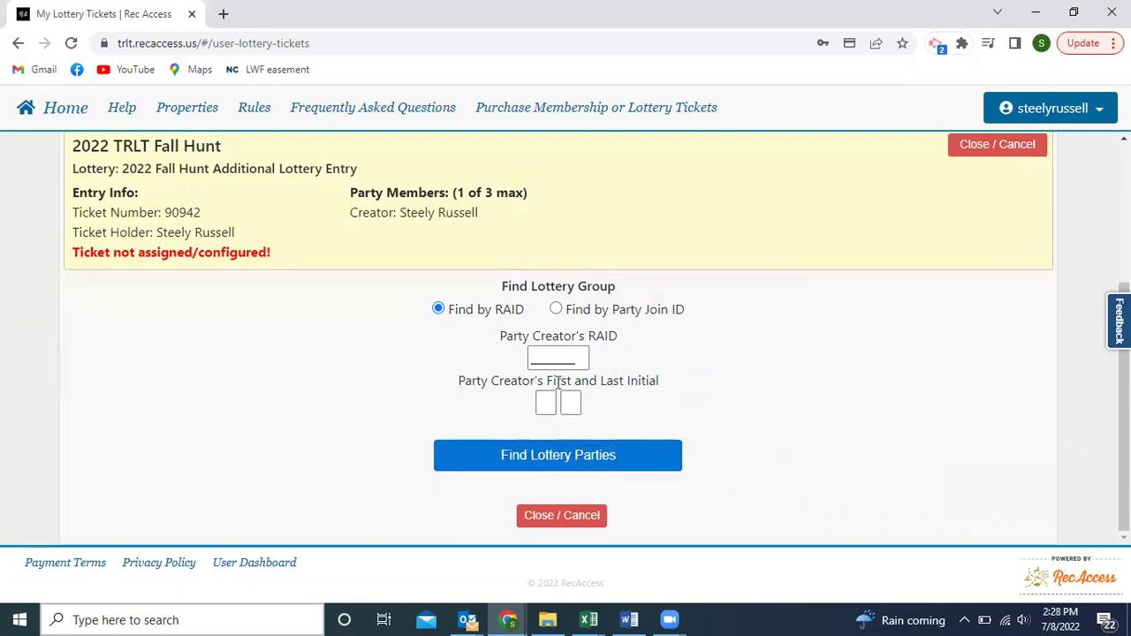
pyautogui.click(561, 513)
pyautogui.scroll(1, 21, 397)
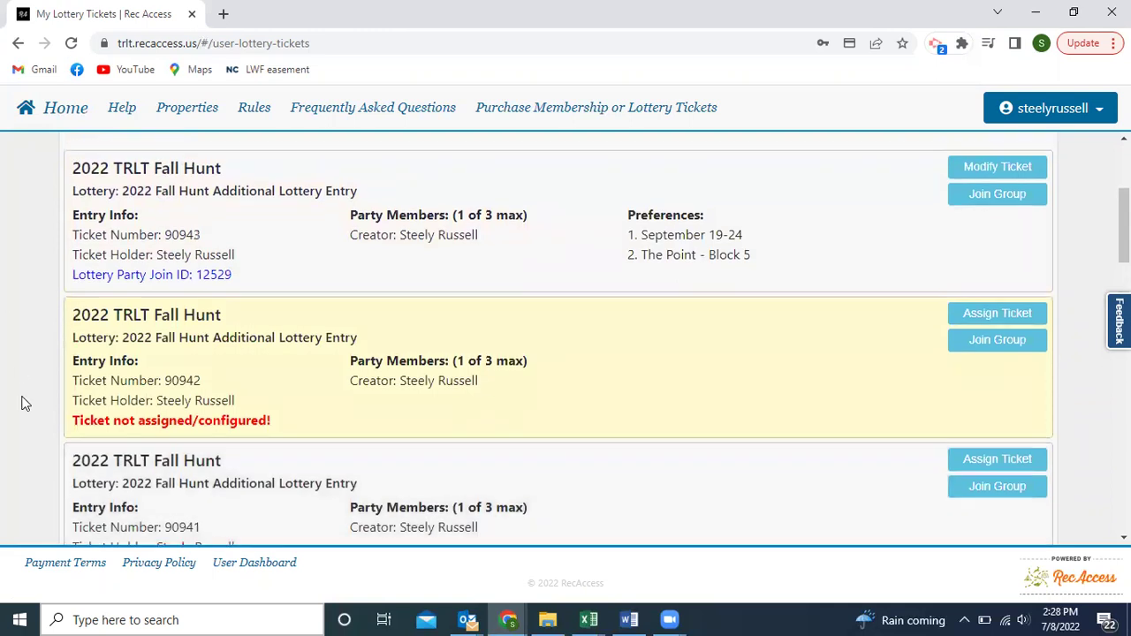
pyautogui.scroll(-7, 24, 400)
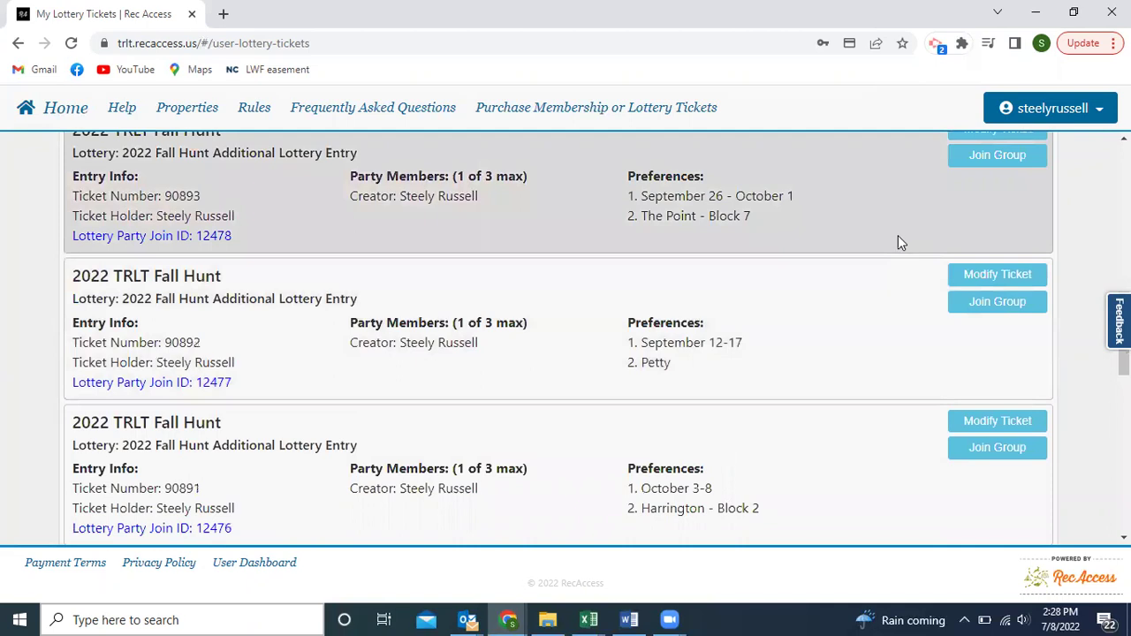
pyautogui.scroll(-5, 752, 381)
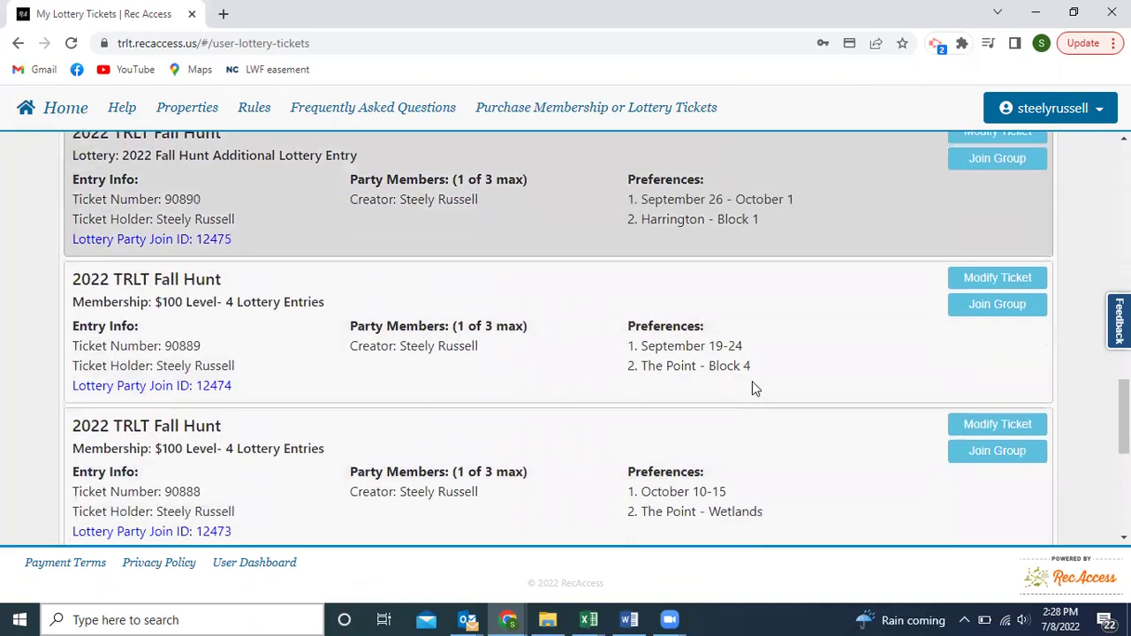
pyautogui.scroll(-4, 777, 418)
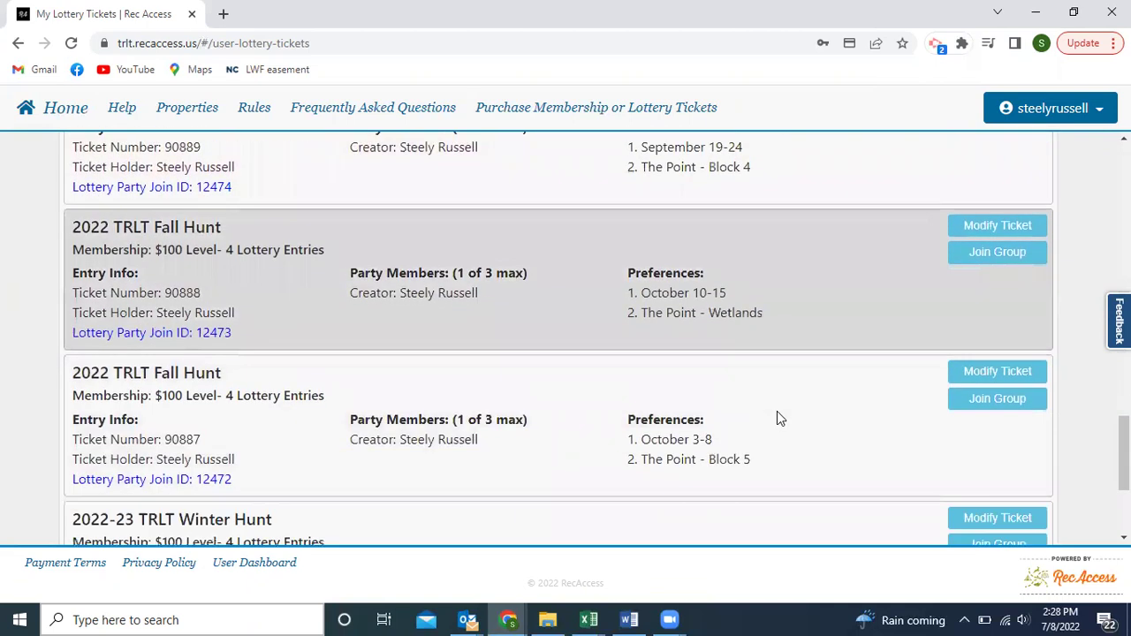
pyautogui.scroll(-1, 777, 418)
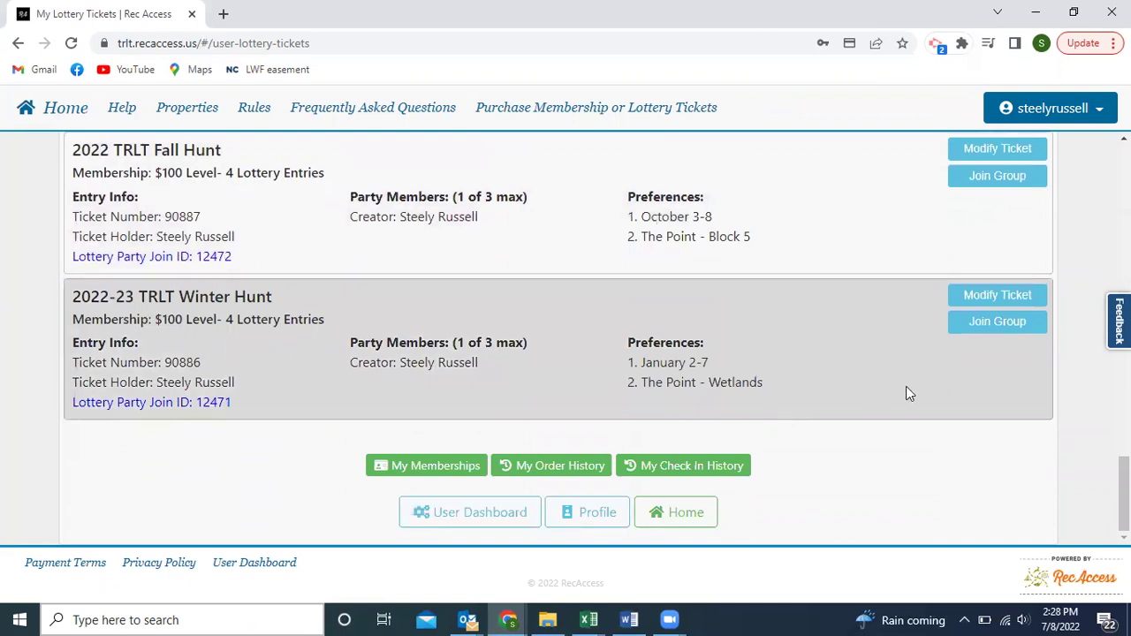
pyautogui.scroll(5, 906, 386)
pyautogui.scroll(5, 877, 385)
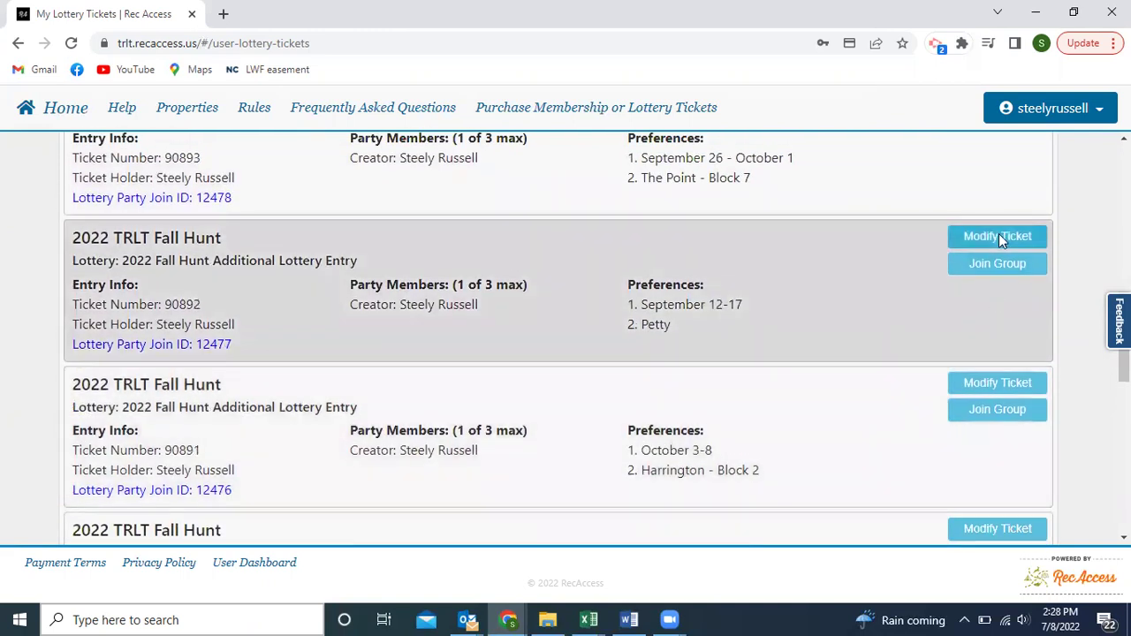
pyautogui.click(999, 237)
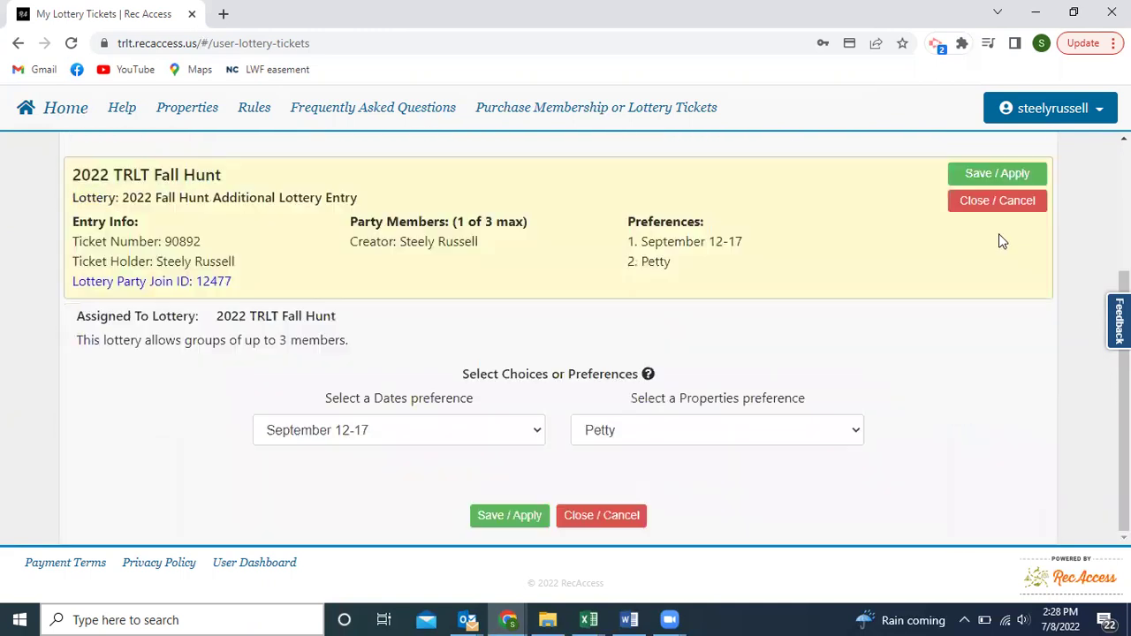
pyautogui.click(535, 431)
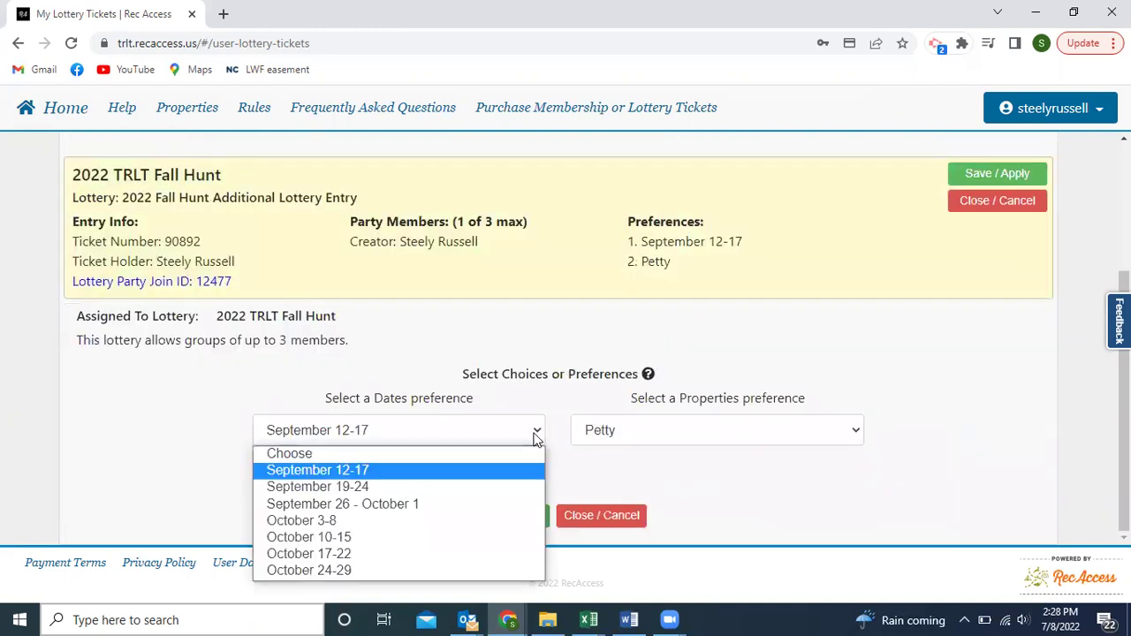
pyautogui.click(365, 571)
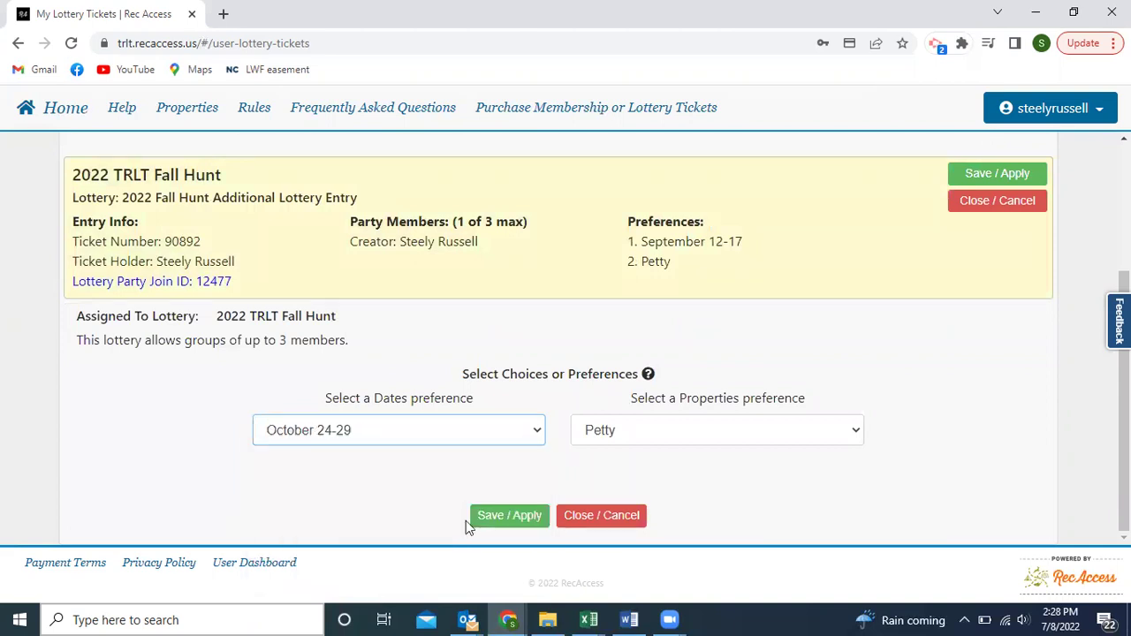
pyautogui.click(619, 442)
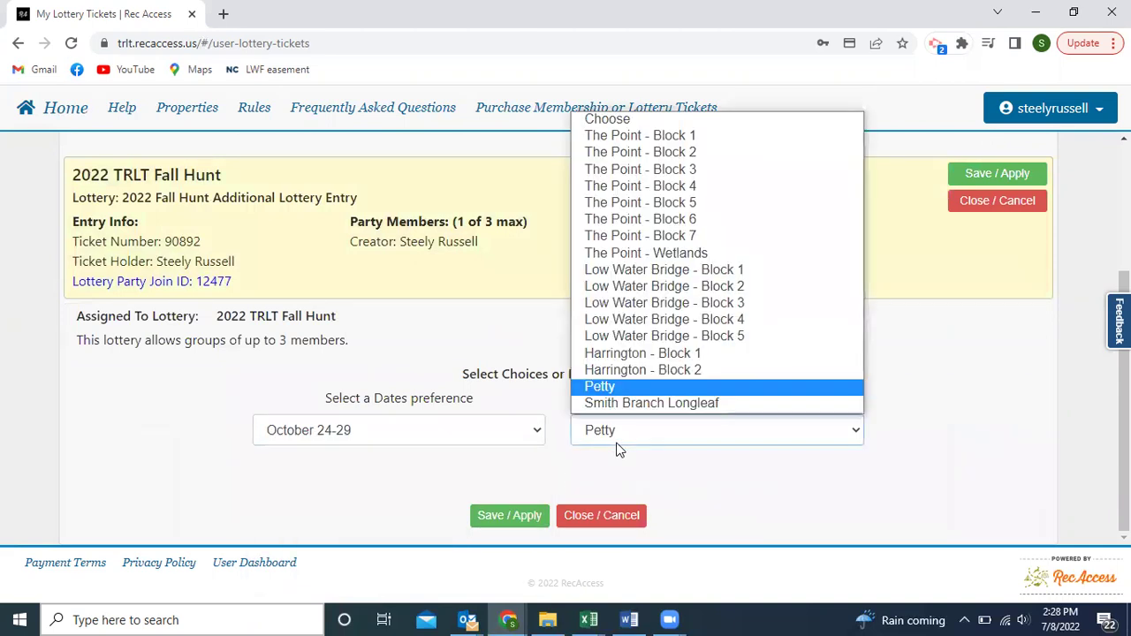
pyautogui.click(761, 319)
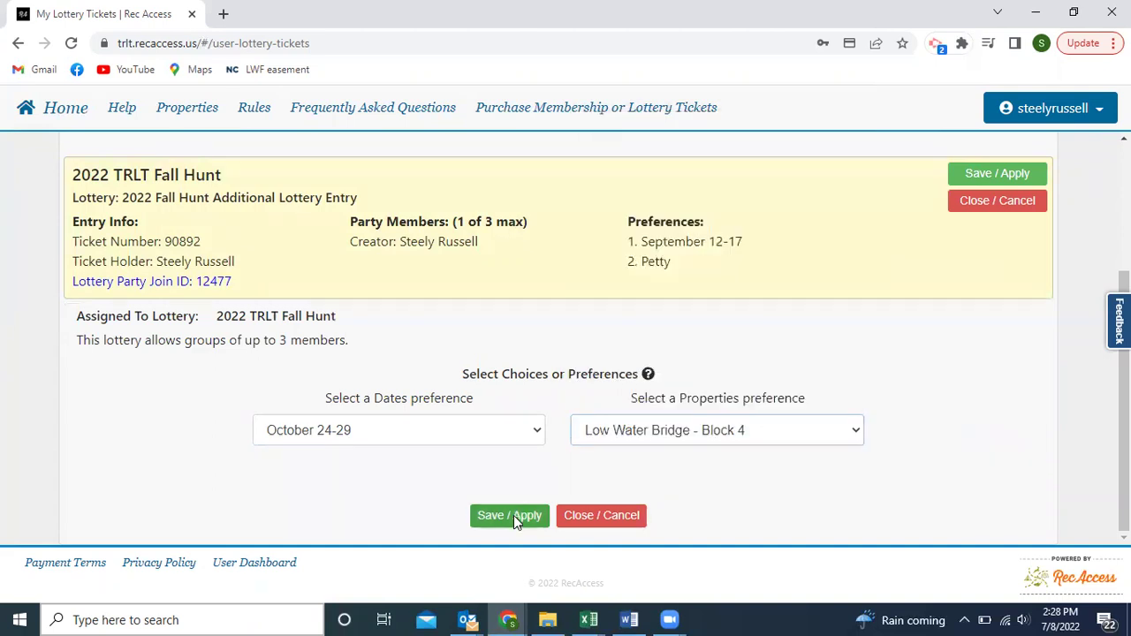
pyautogui.click(514, 516)
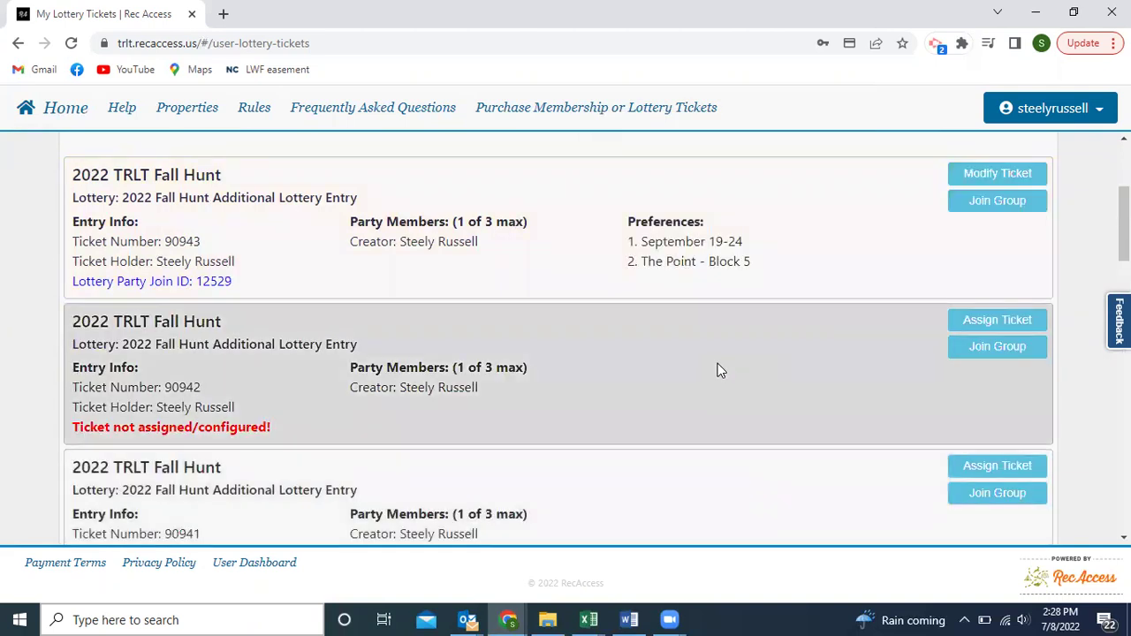
# Scroll through My Lottery Tickets to review each ticket's saved date and property preferences.
pyautogui.scroll(-2, 716, 366)
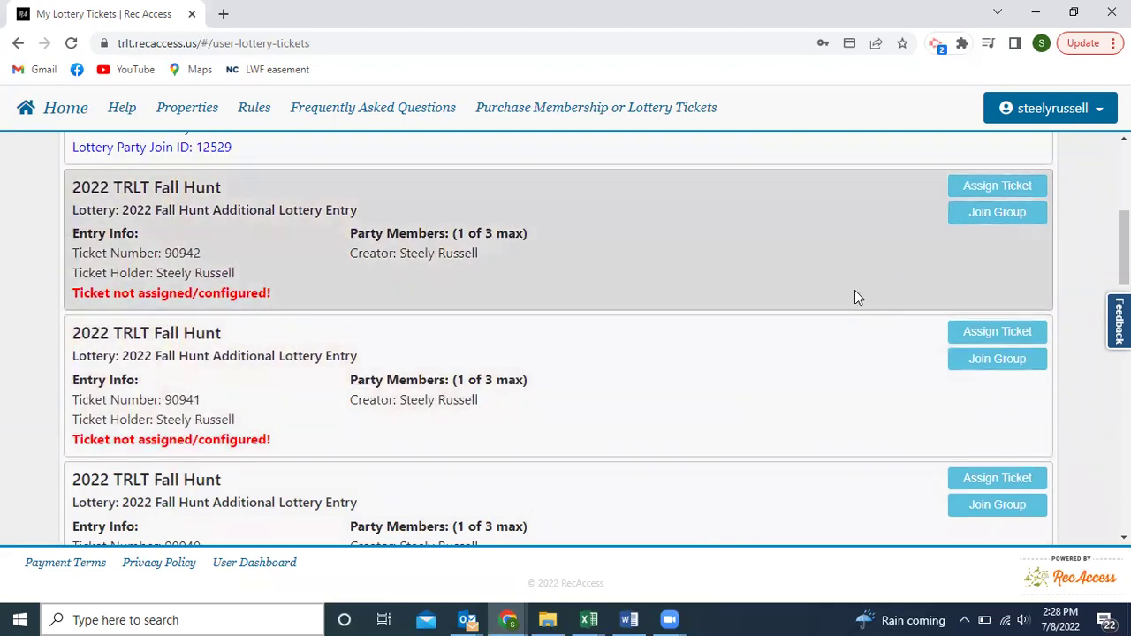
pyautogui.scroll(2, 854, 296)
pyautogui.scroll(-2, 778, 296)
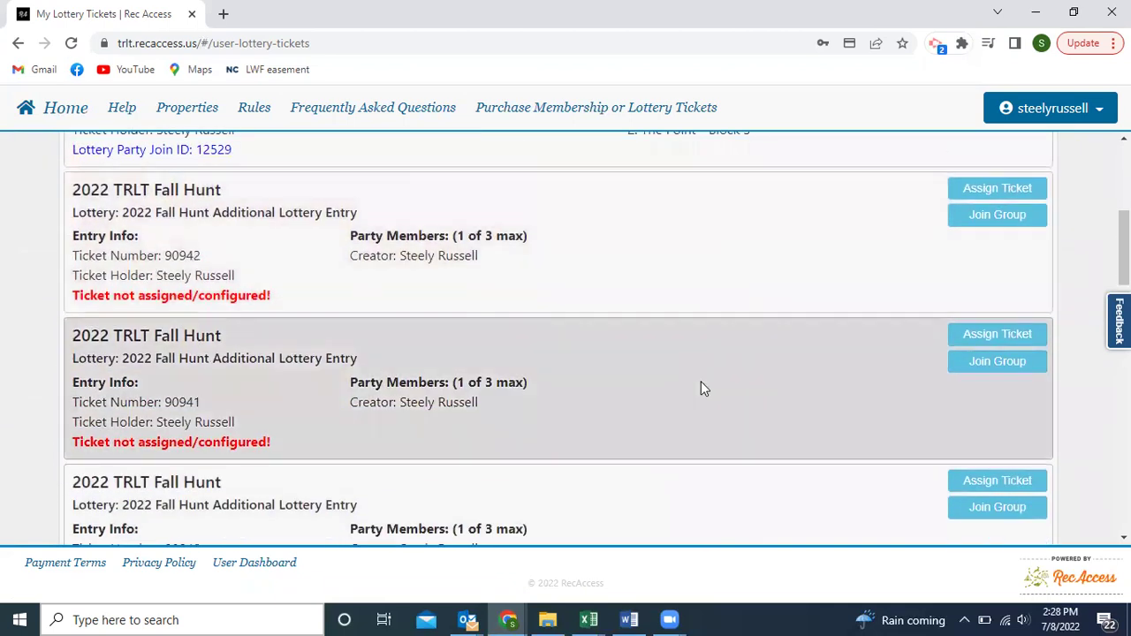
pyautogui.scroll(-3, 671, 380)
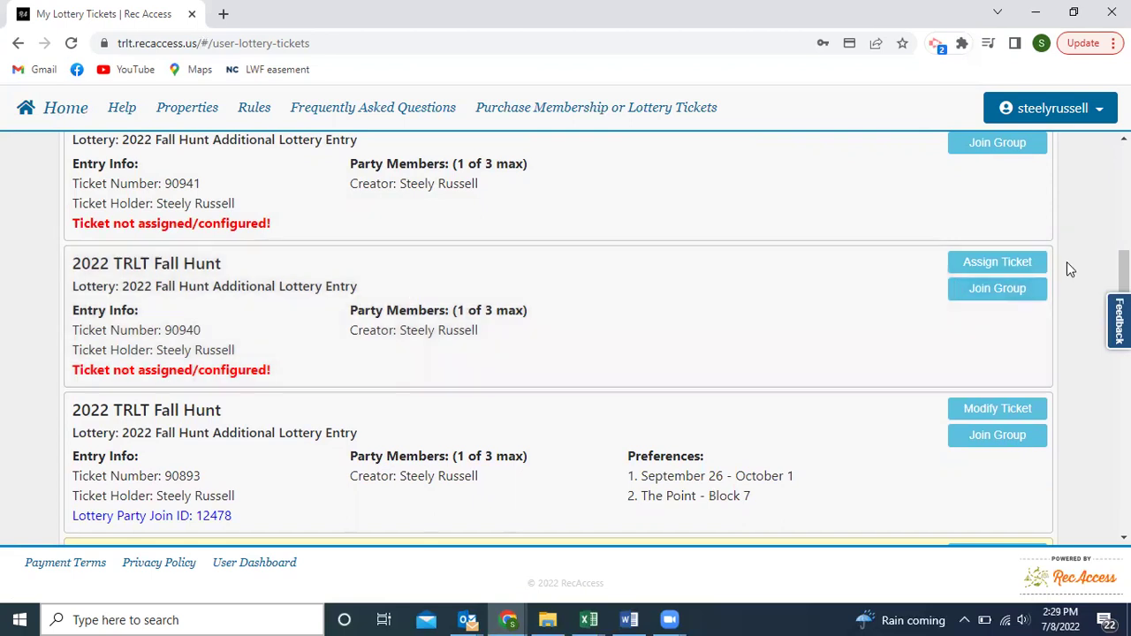
pyautogui.moveTo(155, 286); pyautogui.dragTo(371, 298)
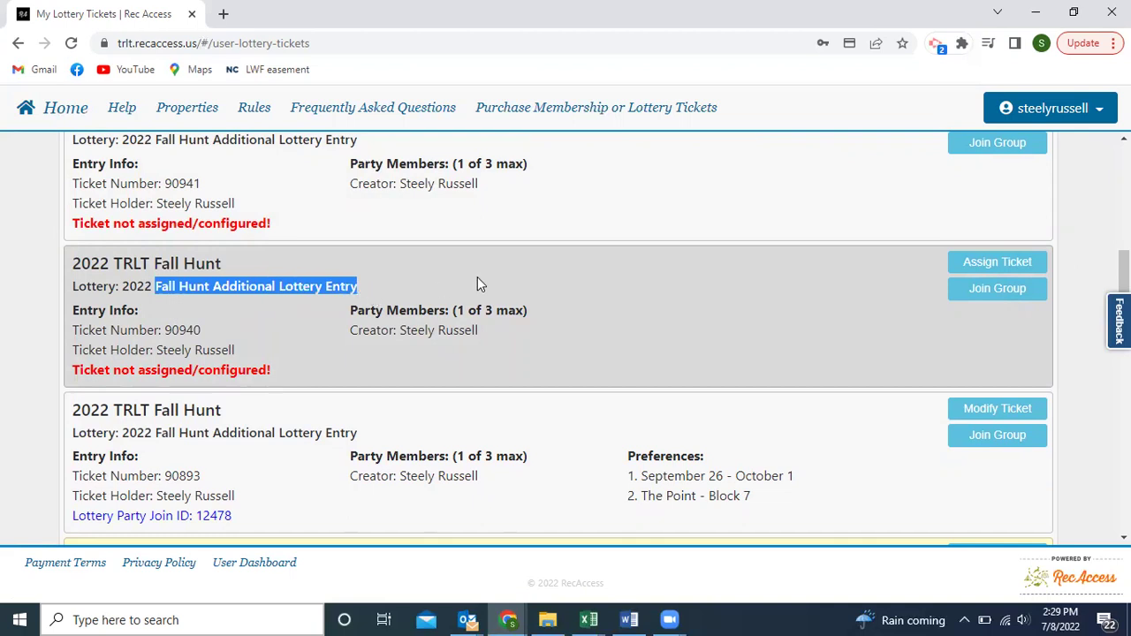
pyautogui.scroll(1, 477, 279)
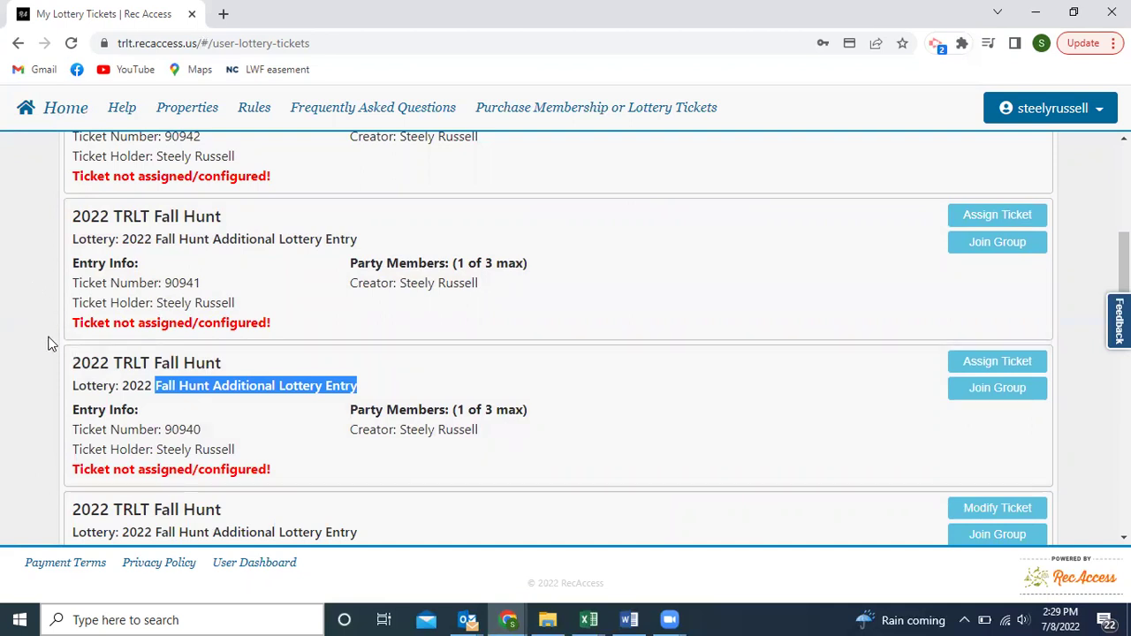
pyautogui.click(49, 343)
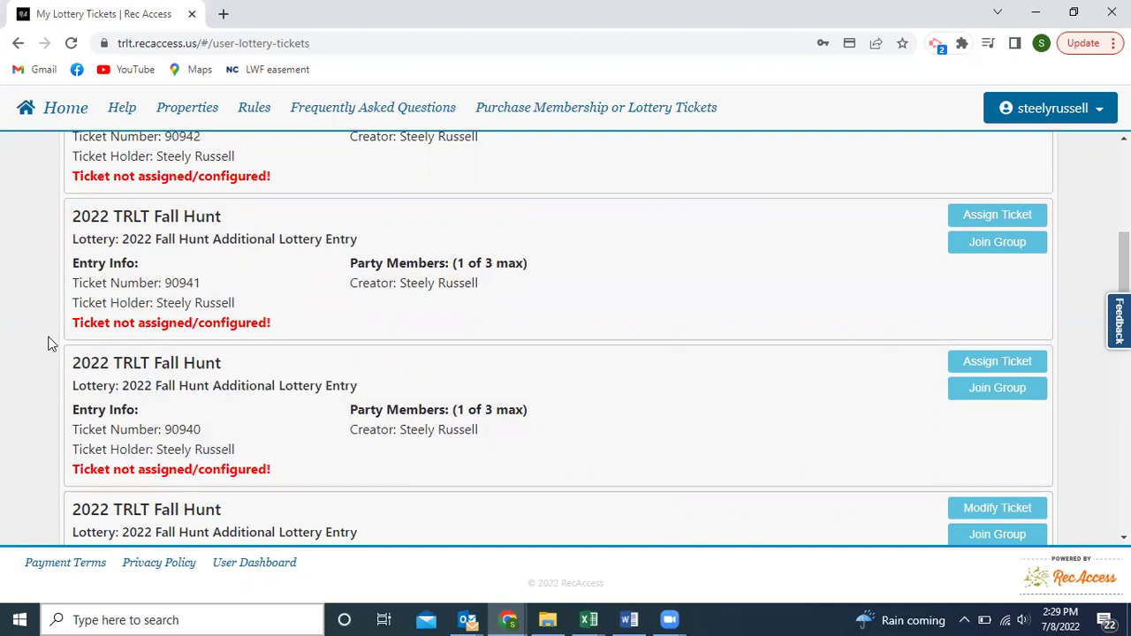
pyautogui.scroll(4, 49, 344)
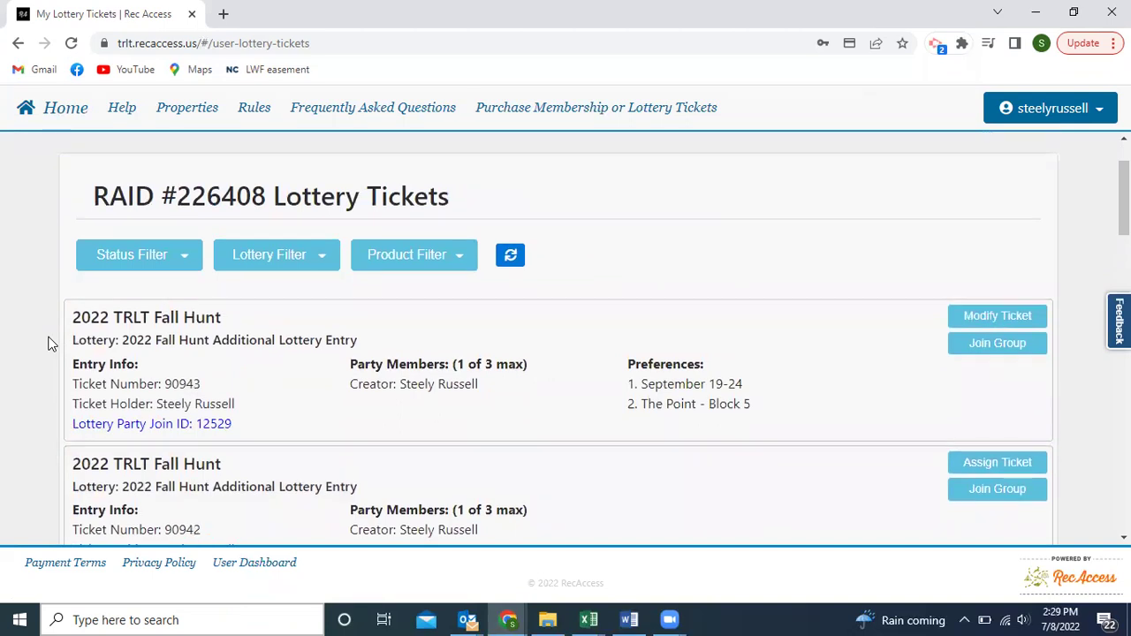
pyautogui.scroll(-10, 49, 344)
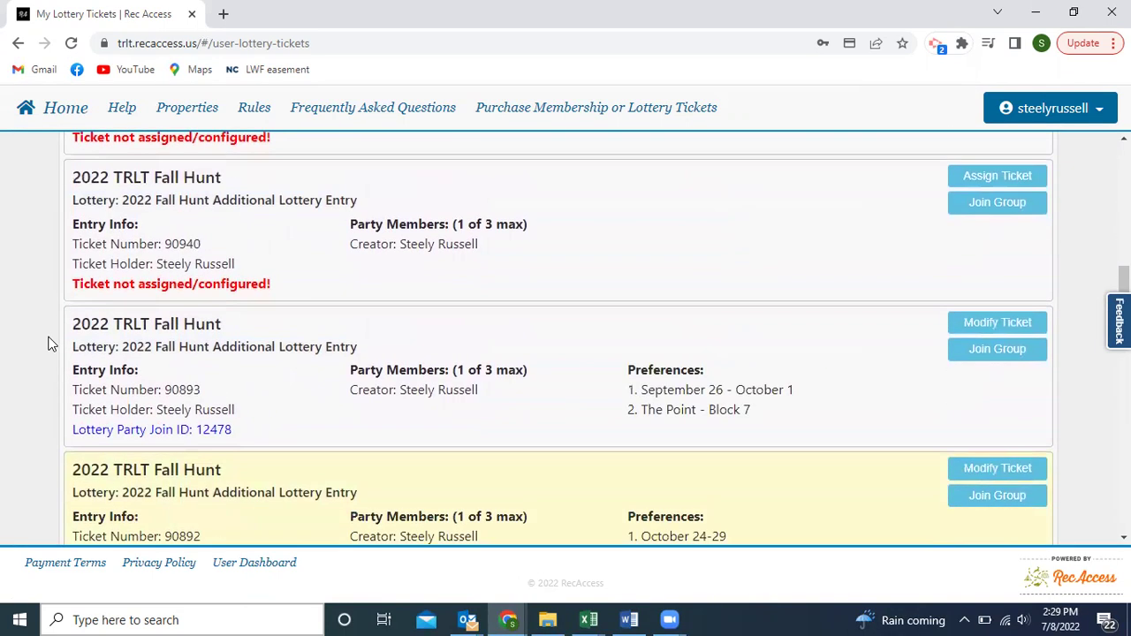
pyautogui.scroll(-7, 48, 344)
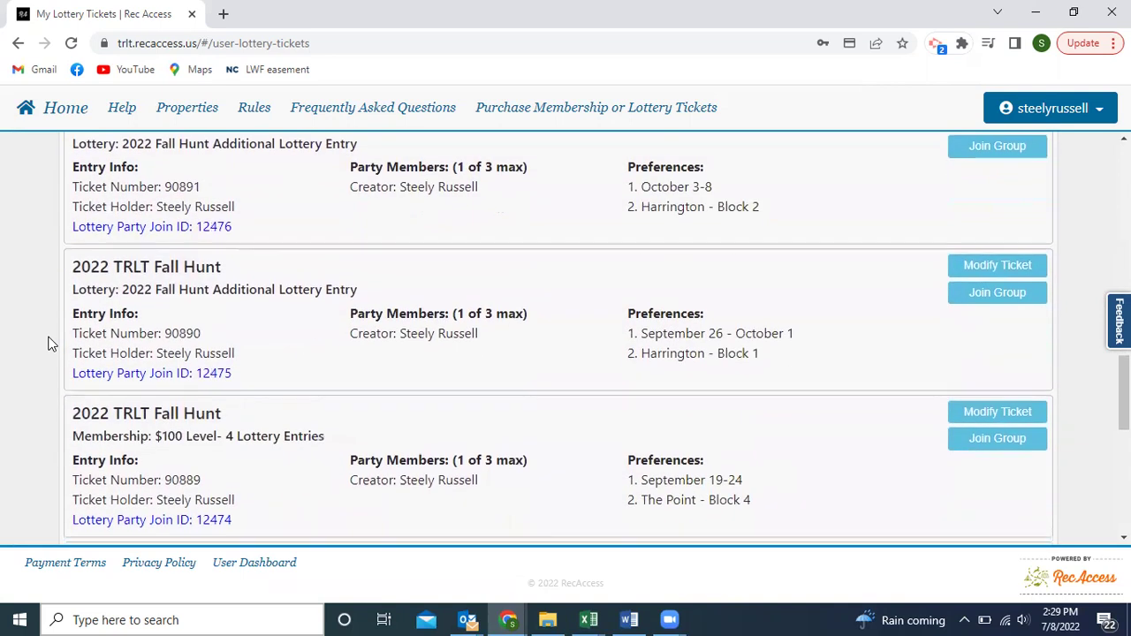
pyautogui.scroll(-1, 49, 344)
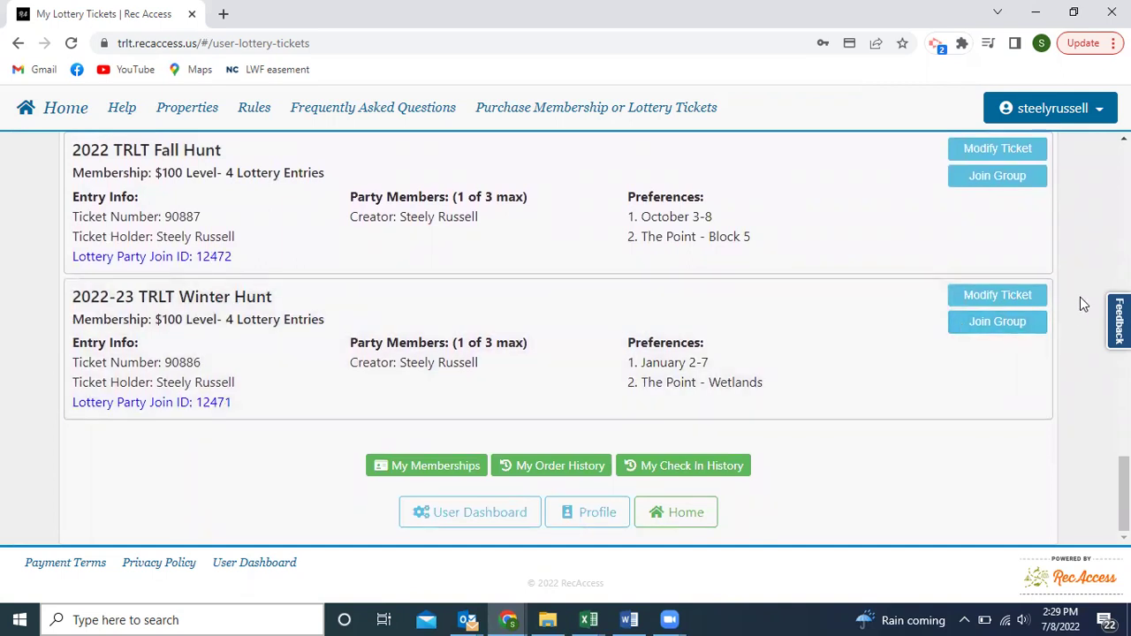
pyautogui.scroll(15, 1085, 304)
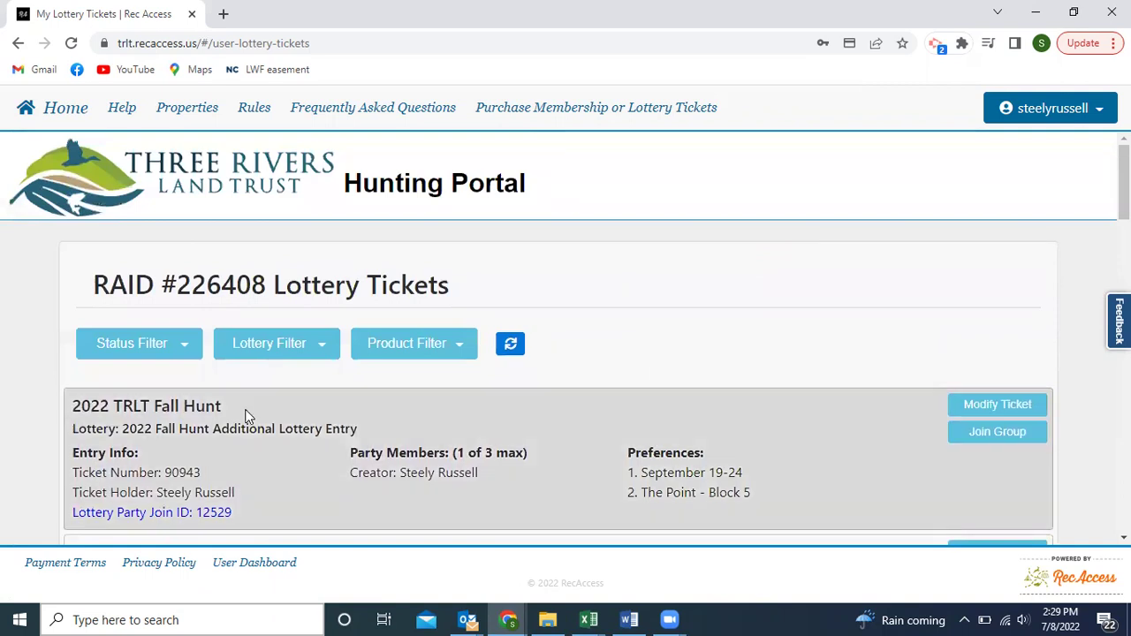
# Set the ticket Status Filter to Unassigned.
pyautogui.click(194, 353)
pyautogui.click(150, 410)
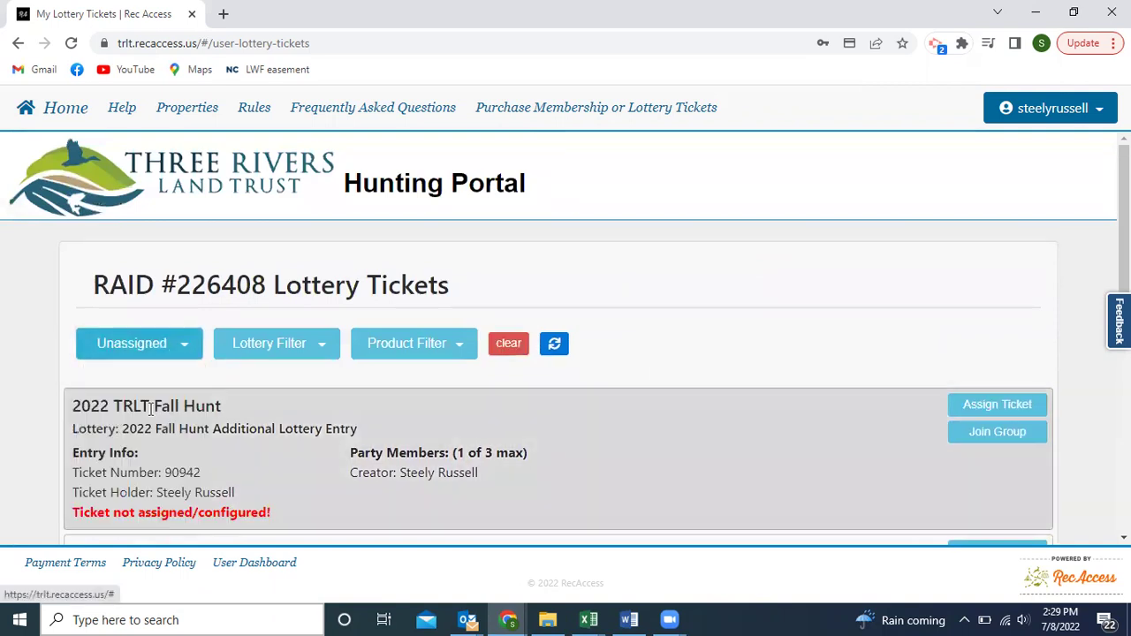
pyautogui.scroll(-5, 42, 405)
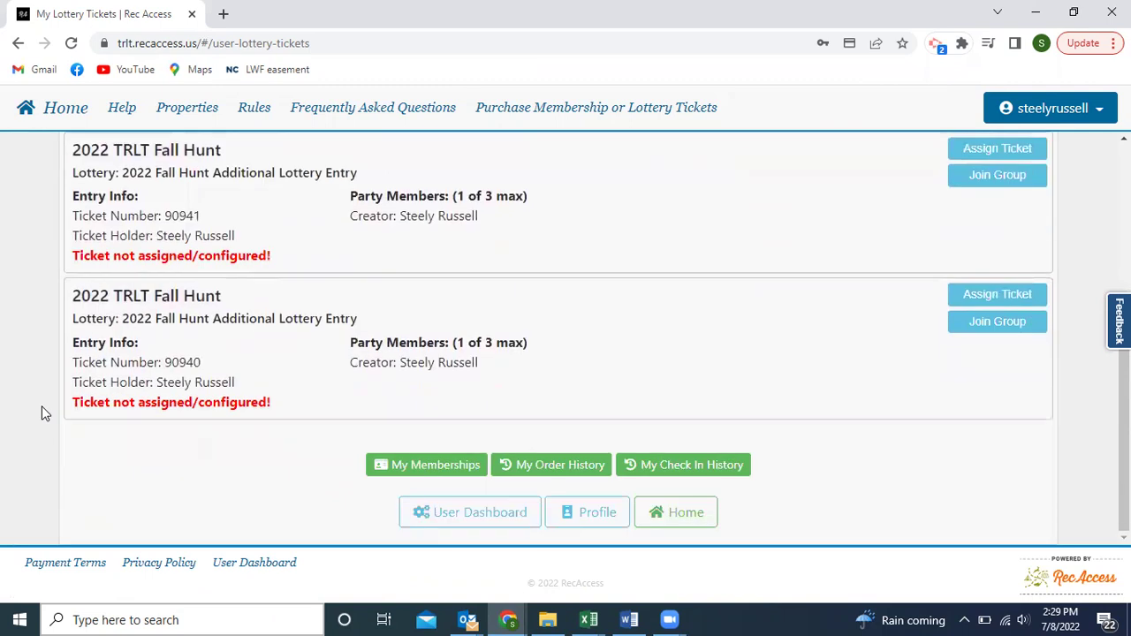
pyautogui.scroll(5, 37, 388)
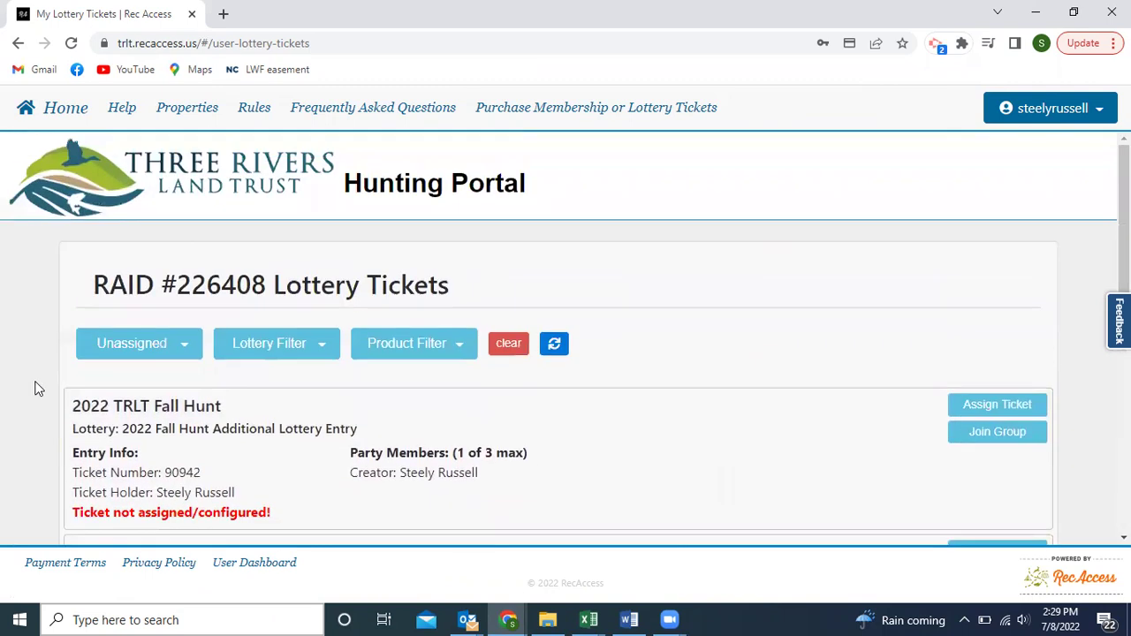
pyautogui.click(179, 342)
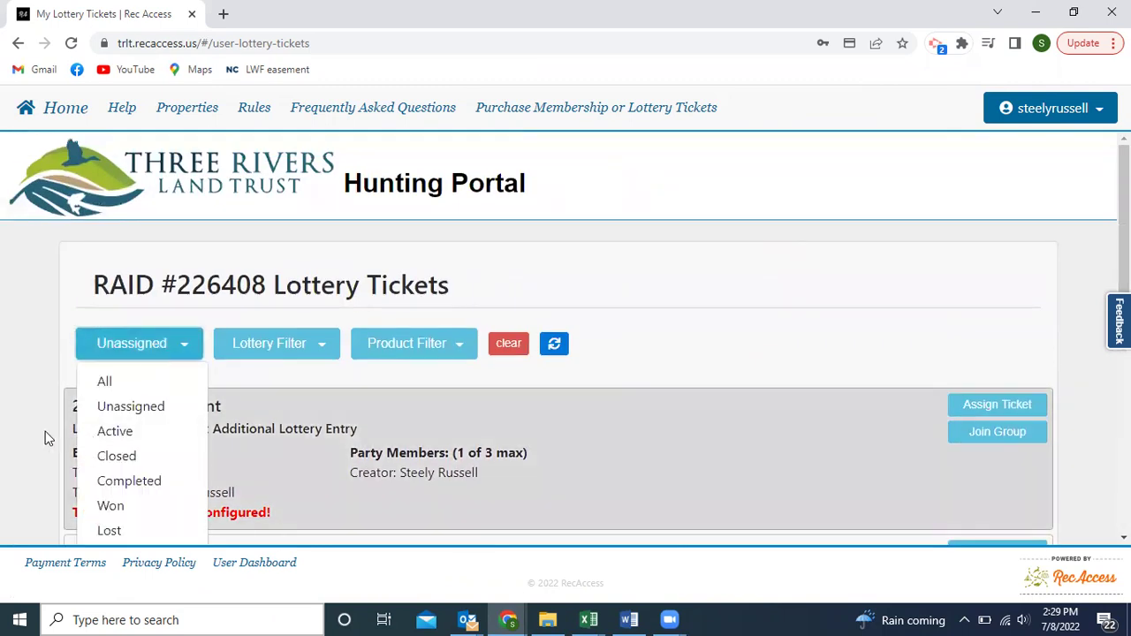
pyautogui.scroll(-1, 37, 433)
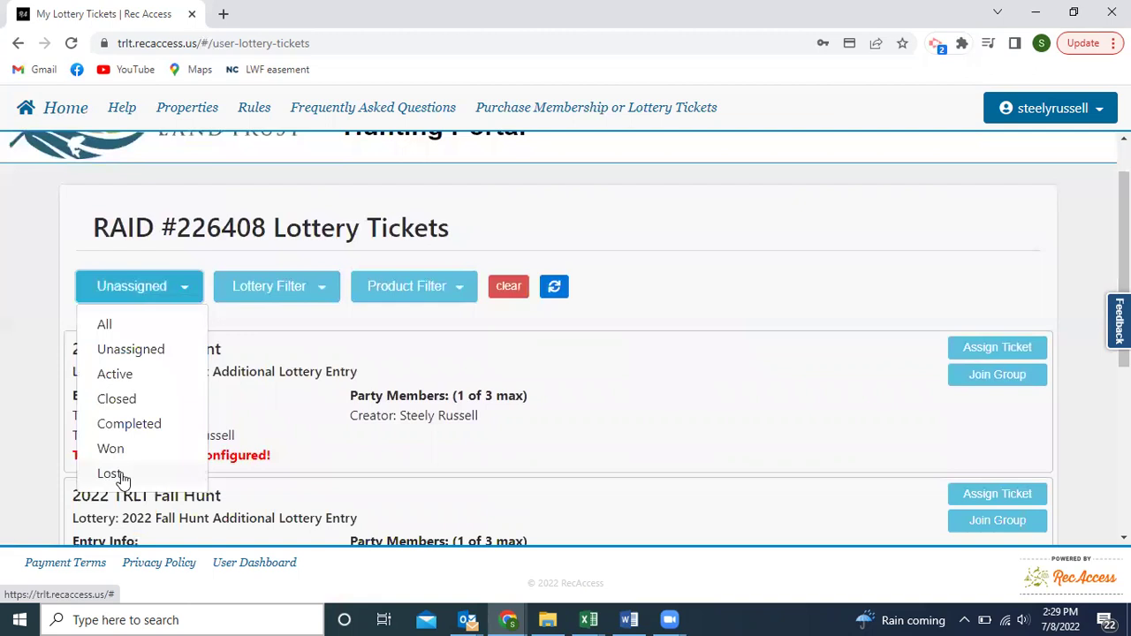
pyautogui.click(388, 324)
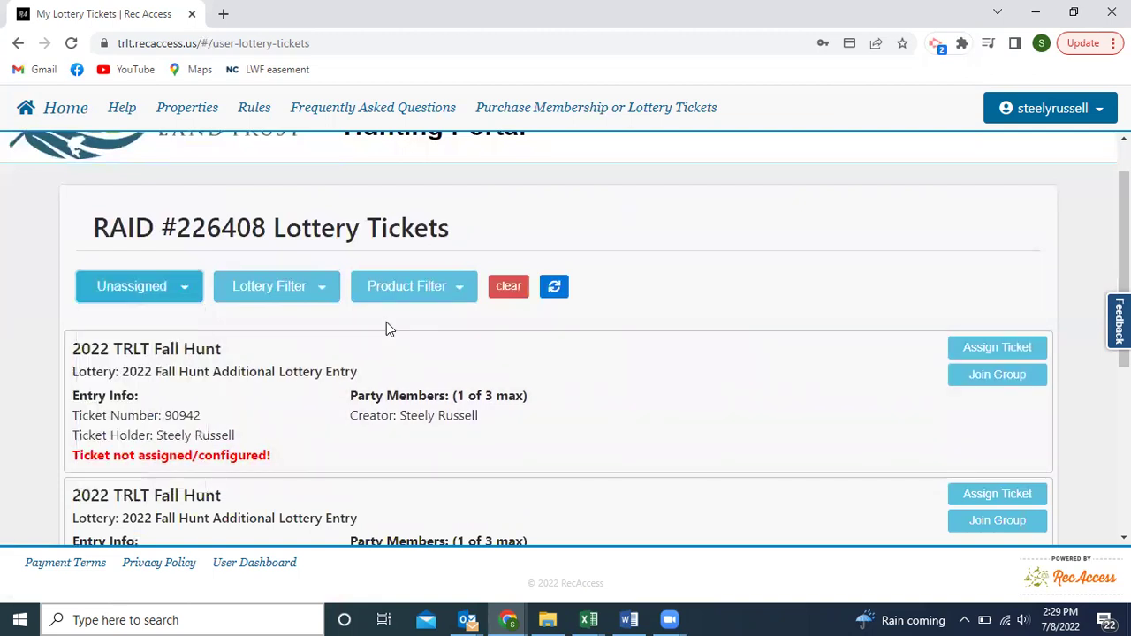
# Filter the lottery to 2022 TRLT Fall Hunt after briefly trying 2022-23 TRLT Winter Hunt.
pyautogui.click(324, 292)
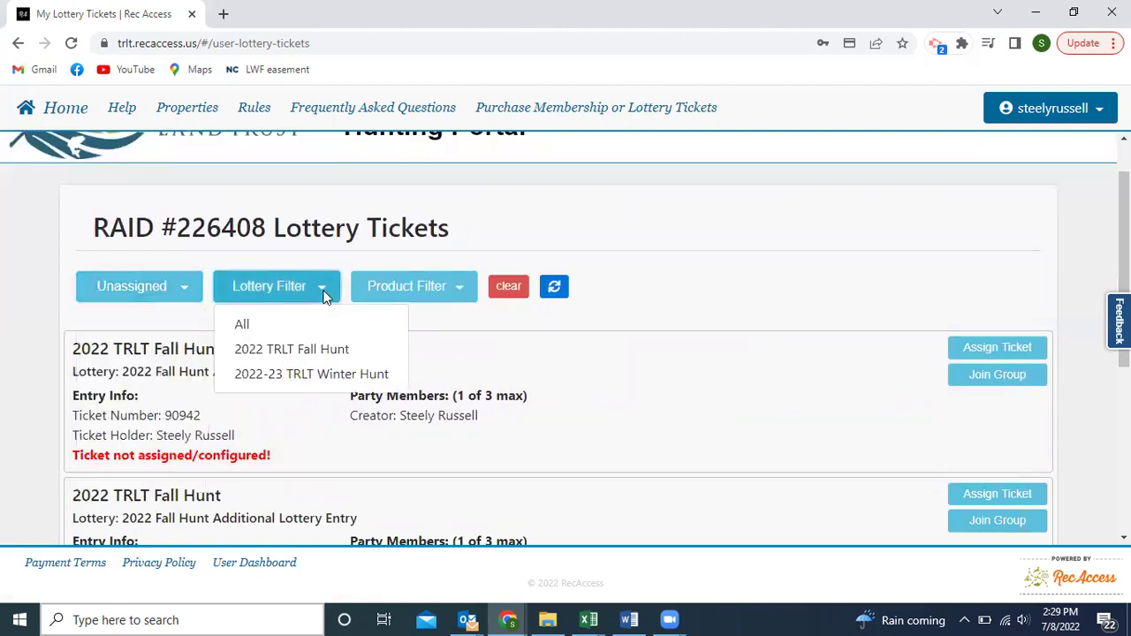
pyautogui.click(356, 375)
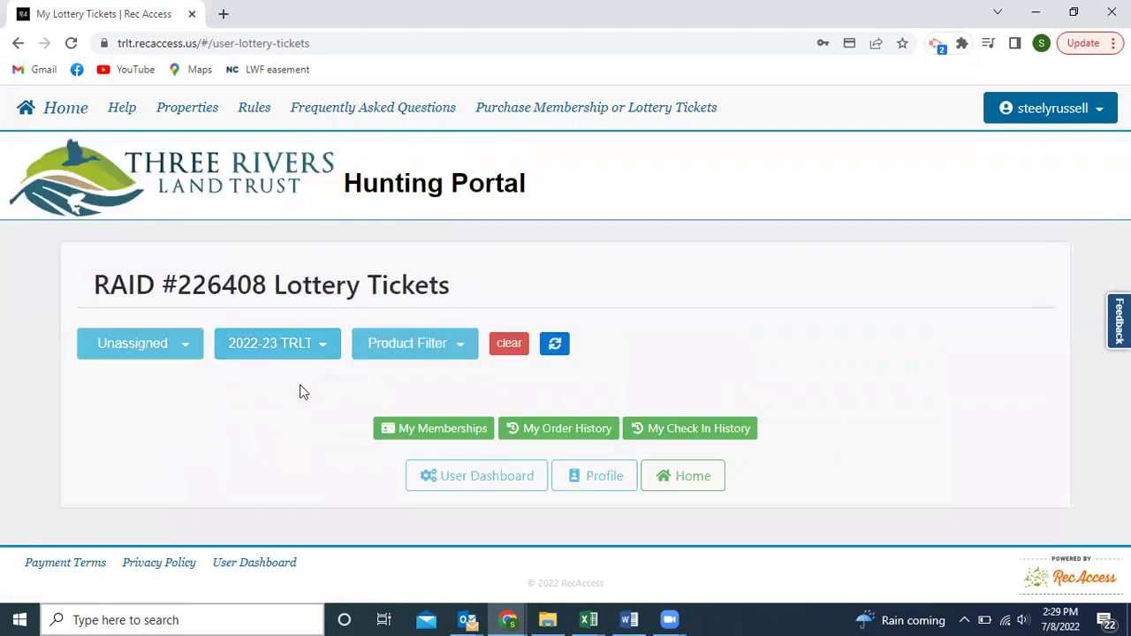
pyautogui.click(321, 343)
pyautogui.click(307, 405)
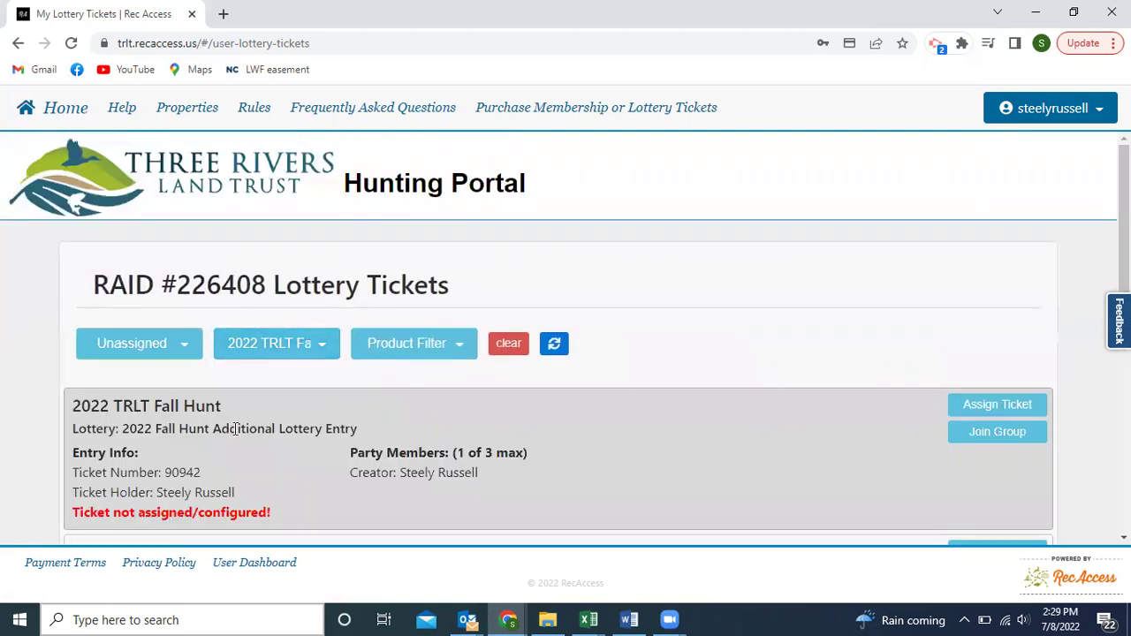
pyautogui.scroll(-5, 235, 430)
pyautogui.scroll(4, 235, 429)
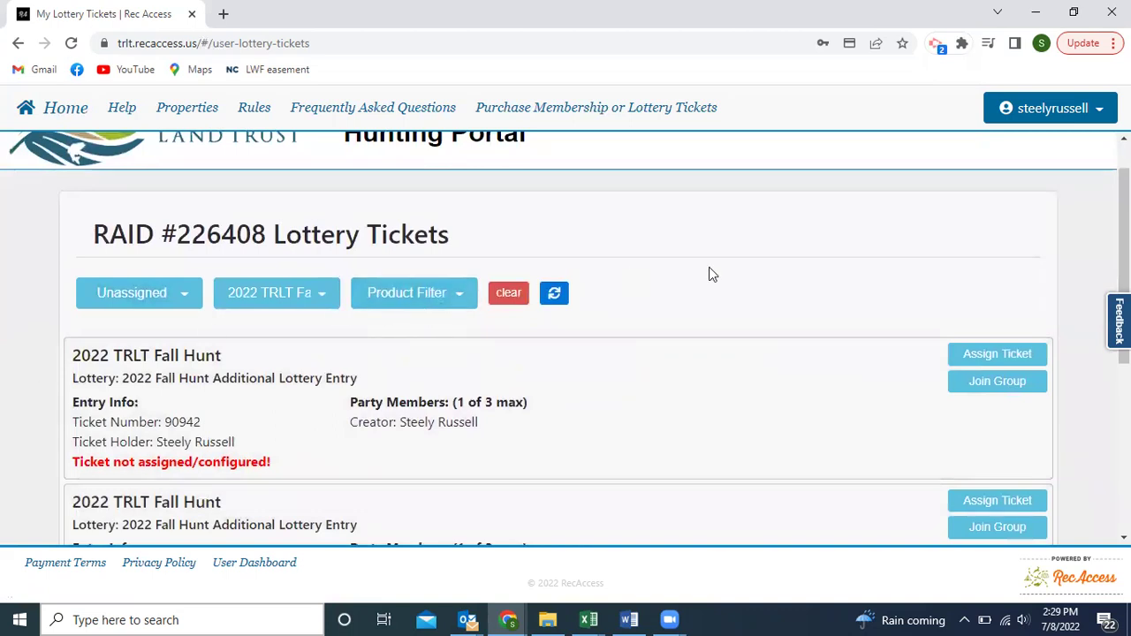
pyautogui.scroll(1, 709, 270)
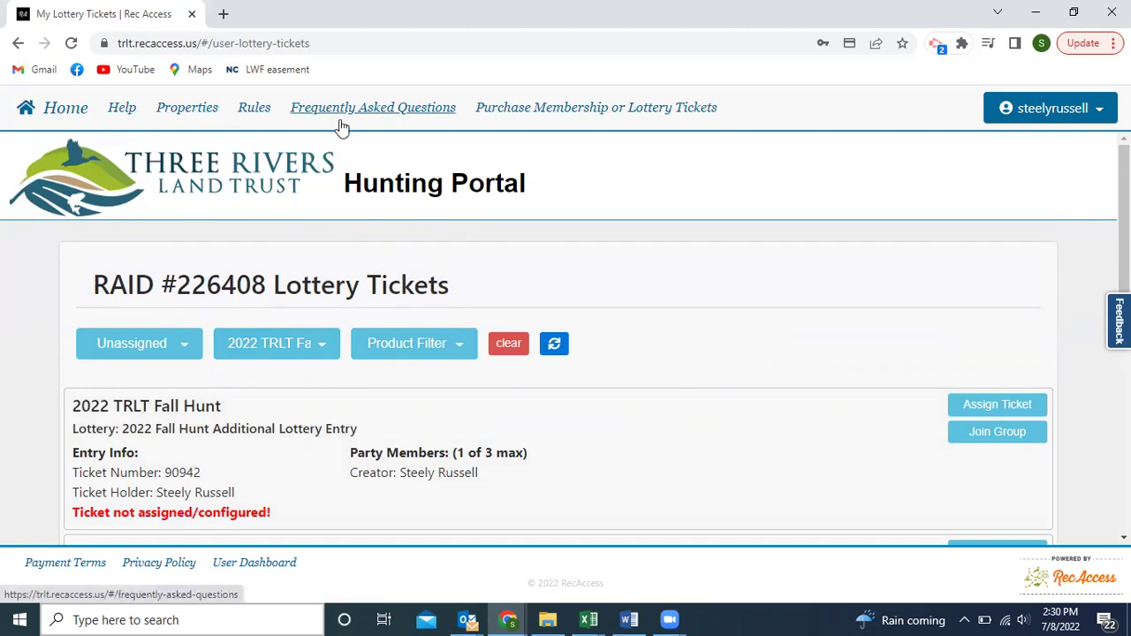
# Open Help > Properties and scroll down to the Deer Seasons by Property table.
pyautogui.click(126, 114)
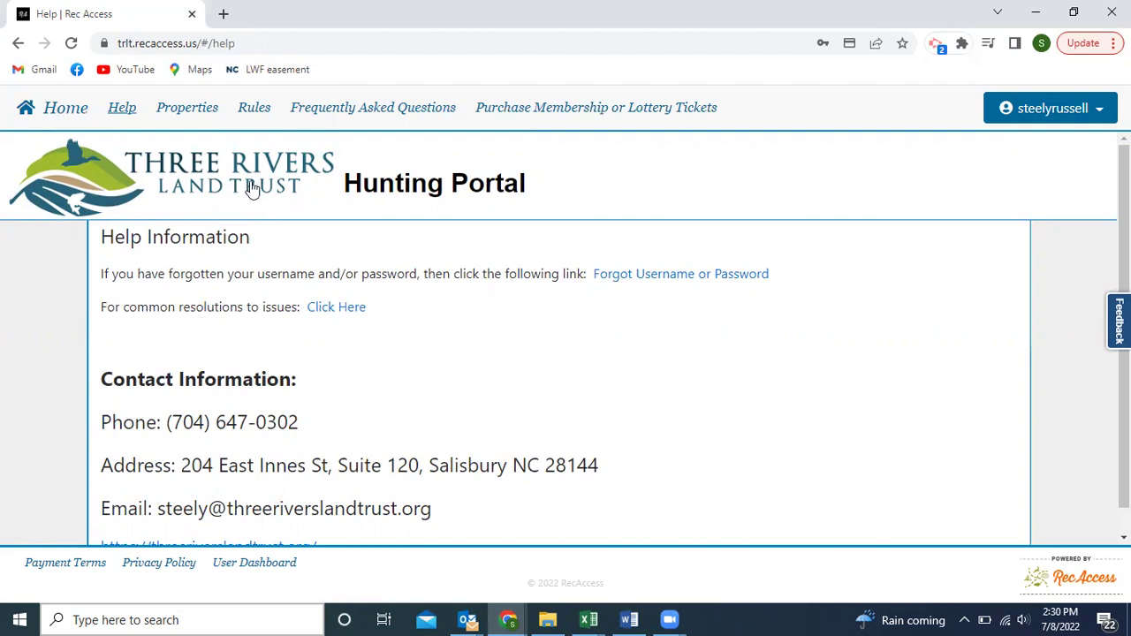
pyautogui.click(188, 110)
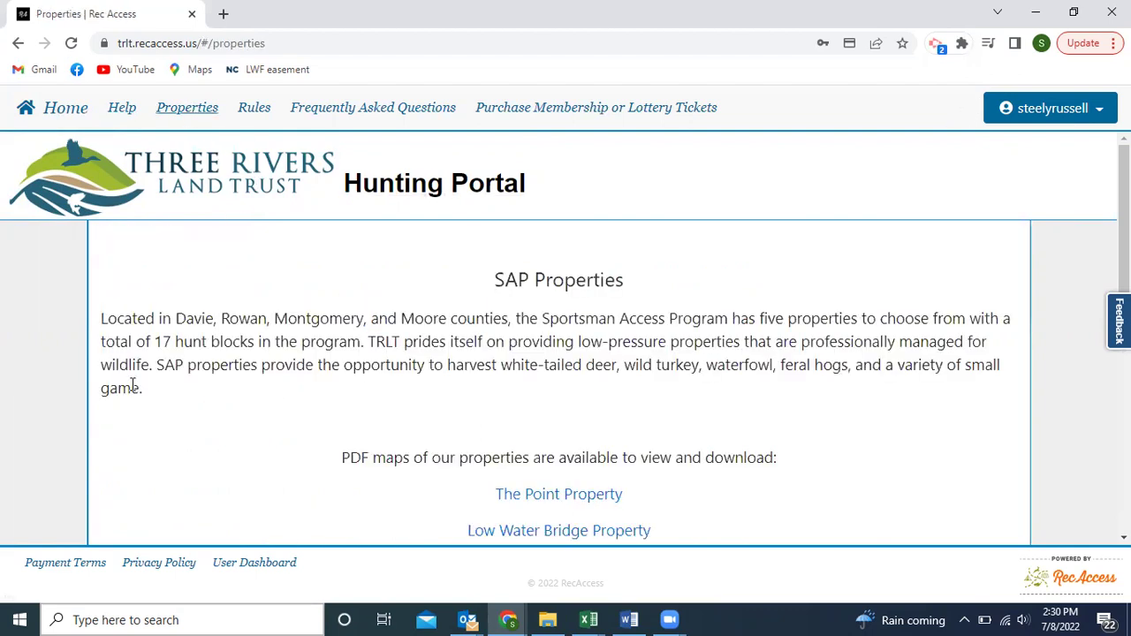
pyautogui.scroll(-1, 80, 390)
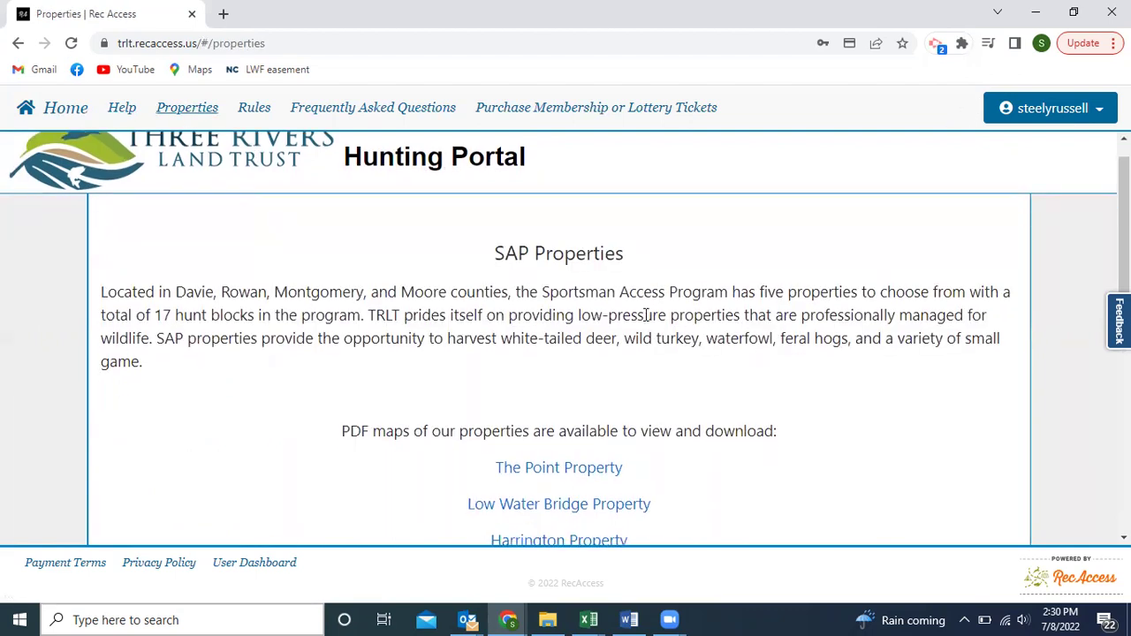
pyautogui.scroll(-2, 633, 311)
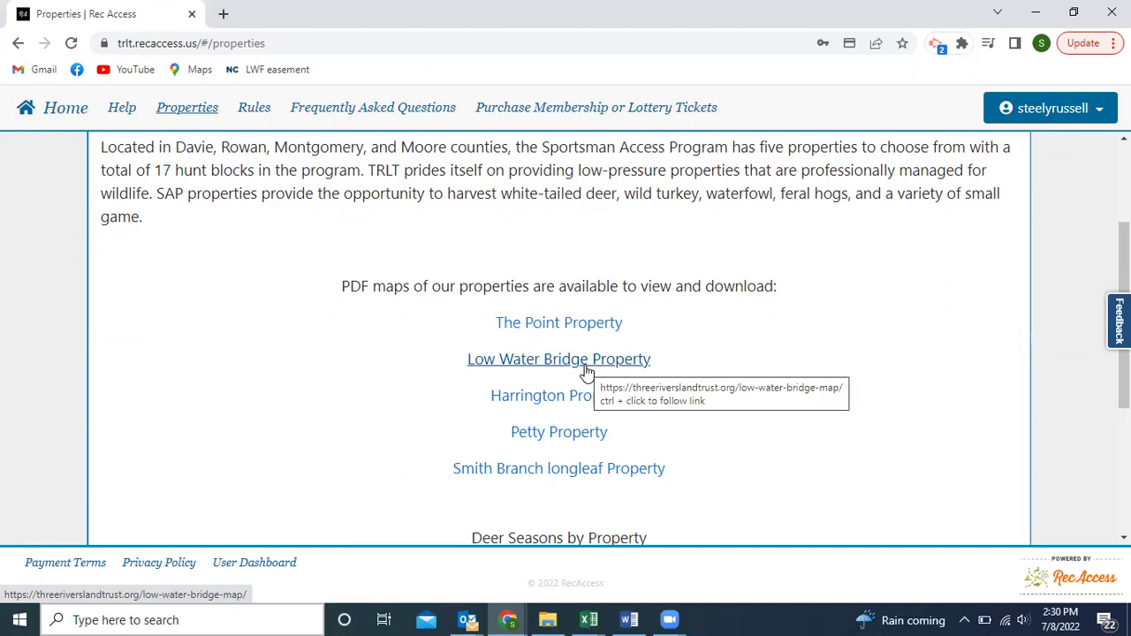
pyautogui.scroll(-3, 407, 386)
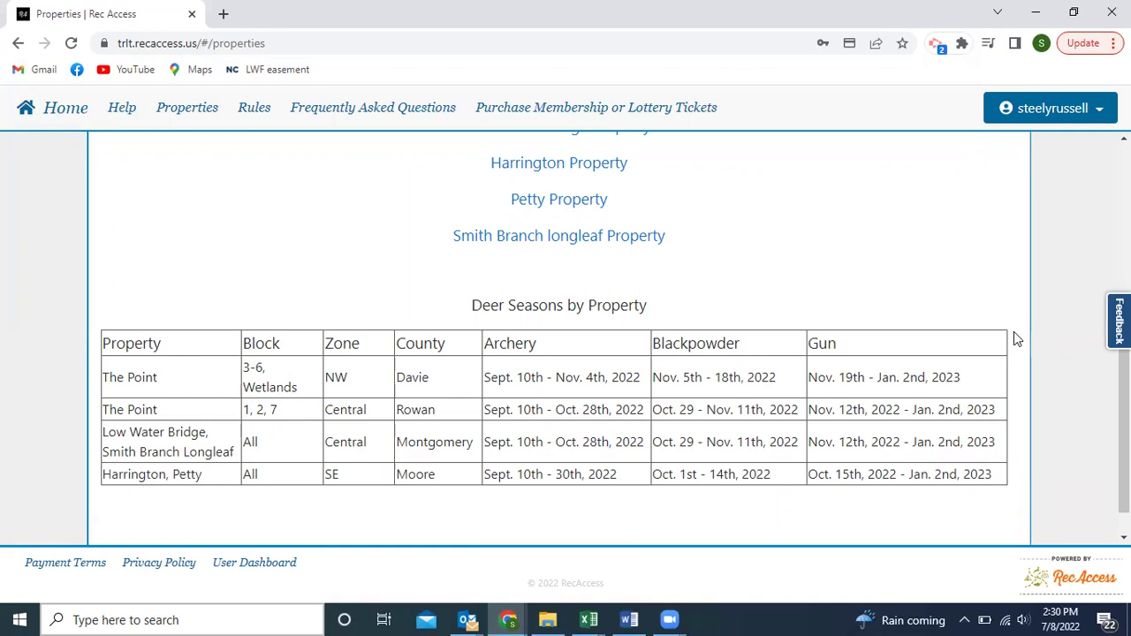
pyautogui.scroll(5, 1014, 331)
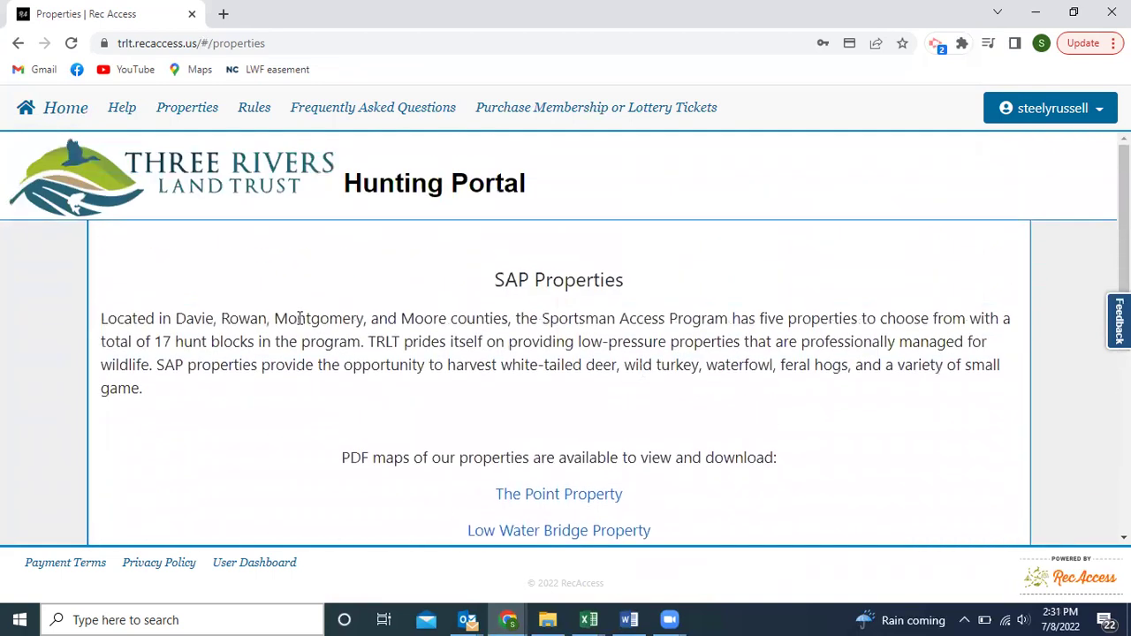
# View the Rules page, scrolling through its General and Property-Specific Rules.
pyautogui.click(246, 112)
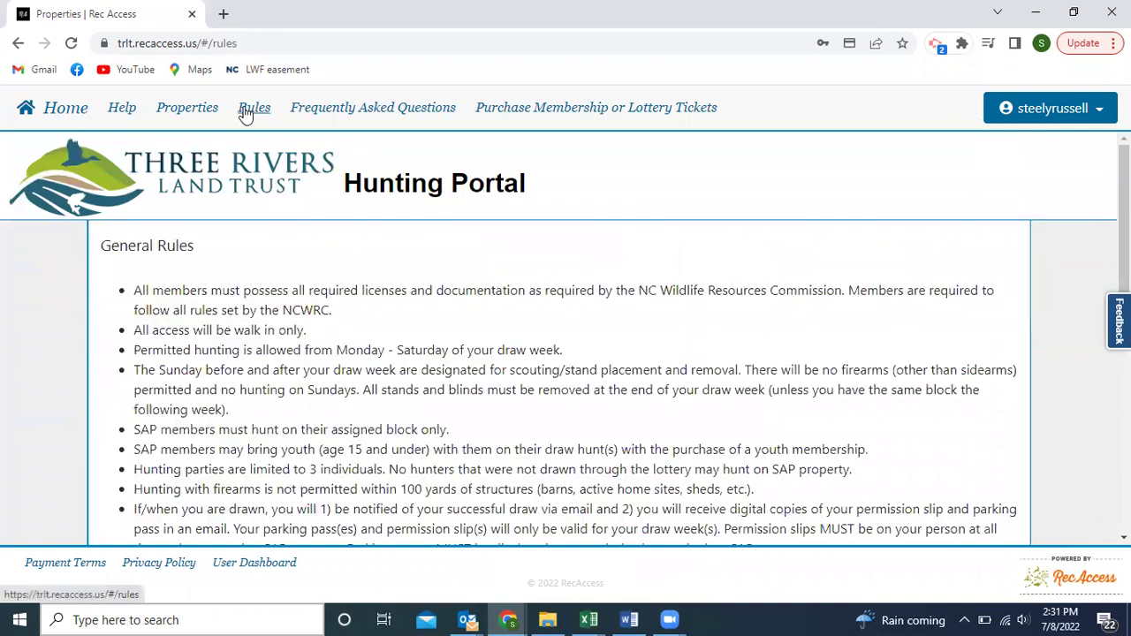
pyautogui.scroll(-2, 231, 461)
pyautogui.scroll(-3, 231, 461)
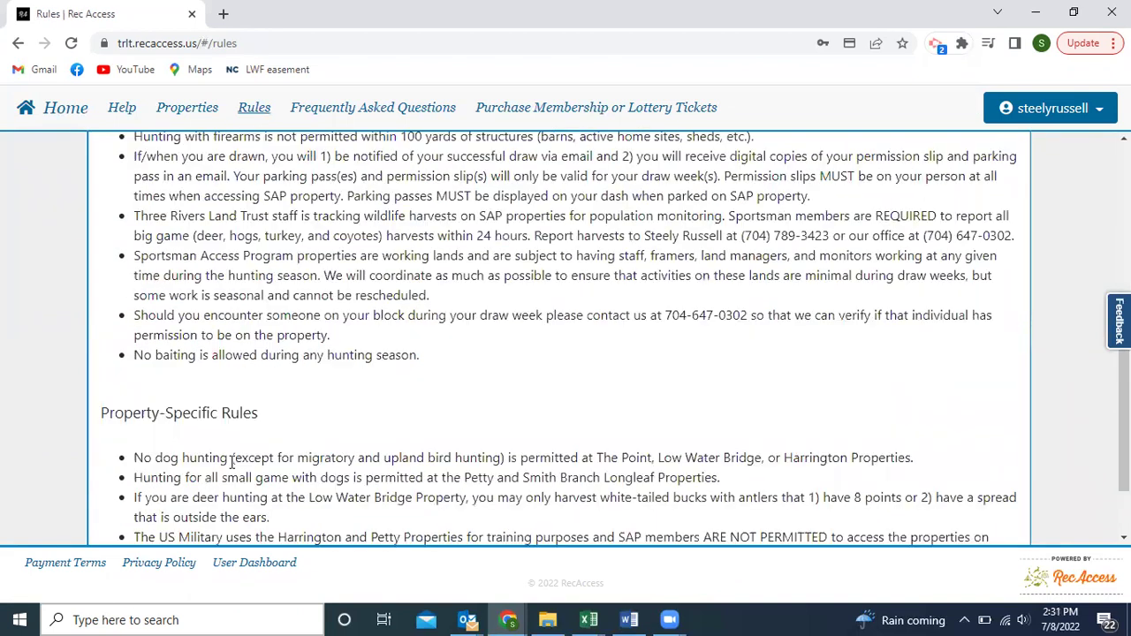
pyautogui.scroll(3, 231, 462)
pyautogui.scroll(3, 231, 462)
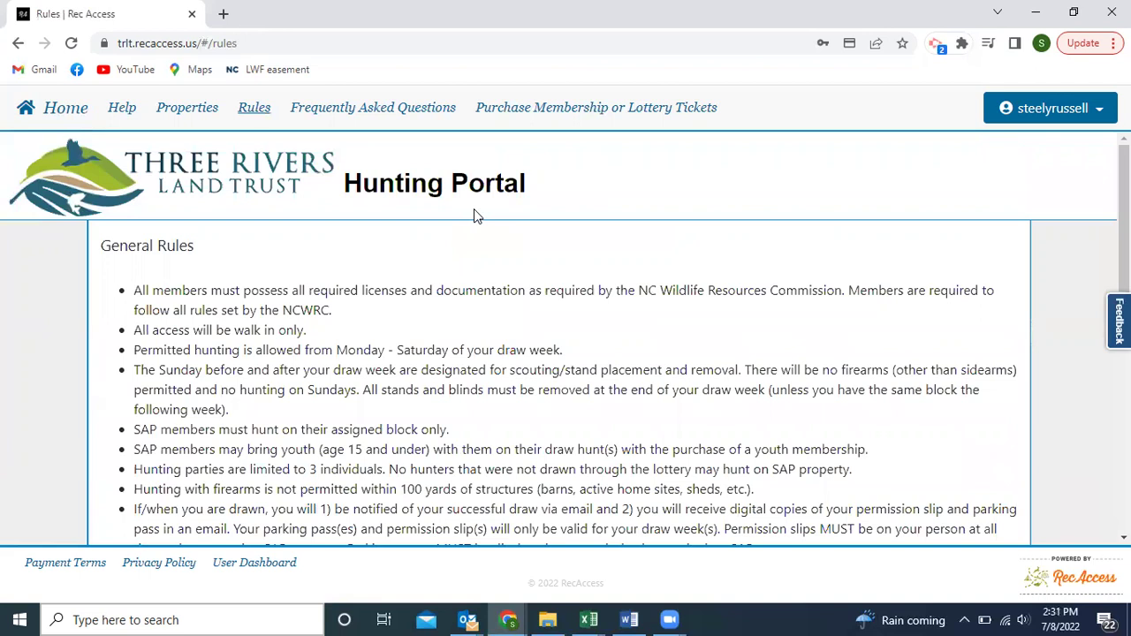
pyautogui.click(391, 108)
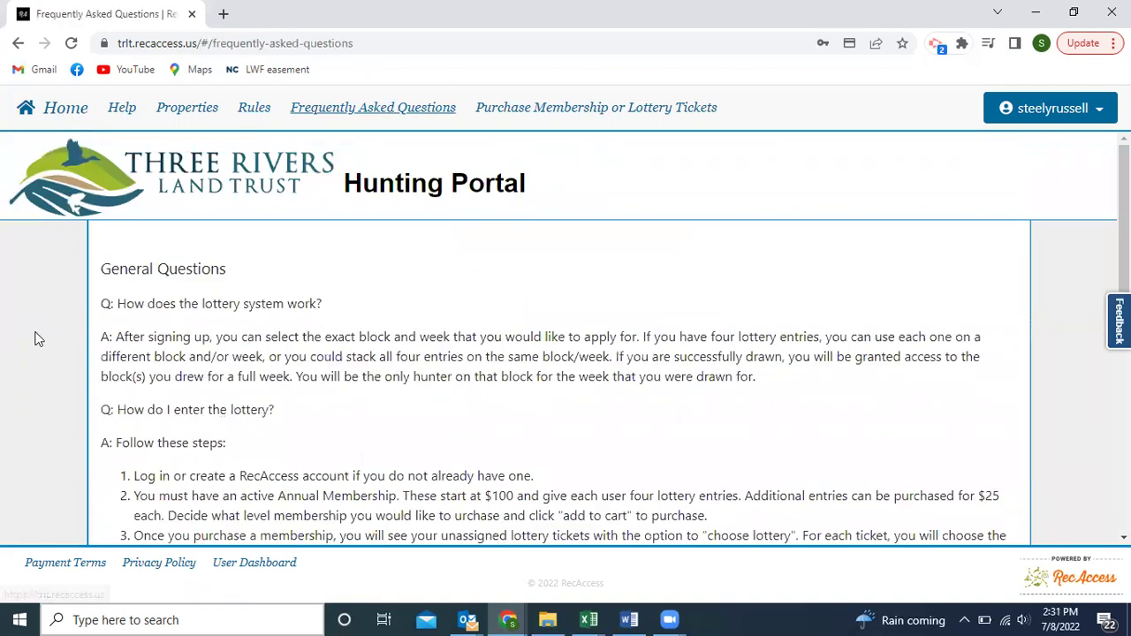
# Scroll through the FAQ answers on Annual Membership from $100 and $25 extra lottery entries.
pyautogui.scroll(-1, 50, 356)
pyautogui.scroll(1, 50, 357)
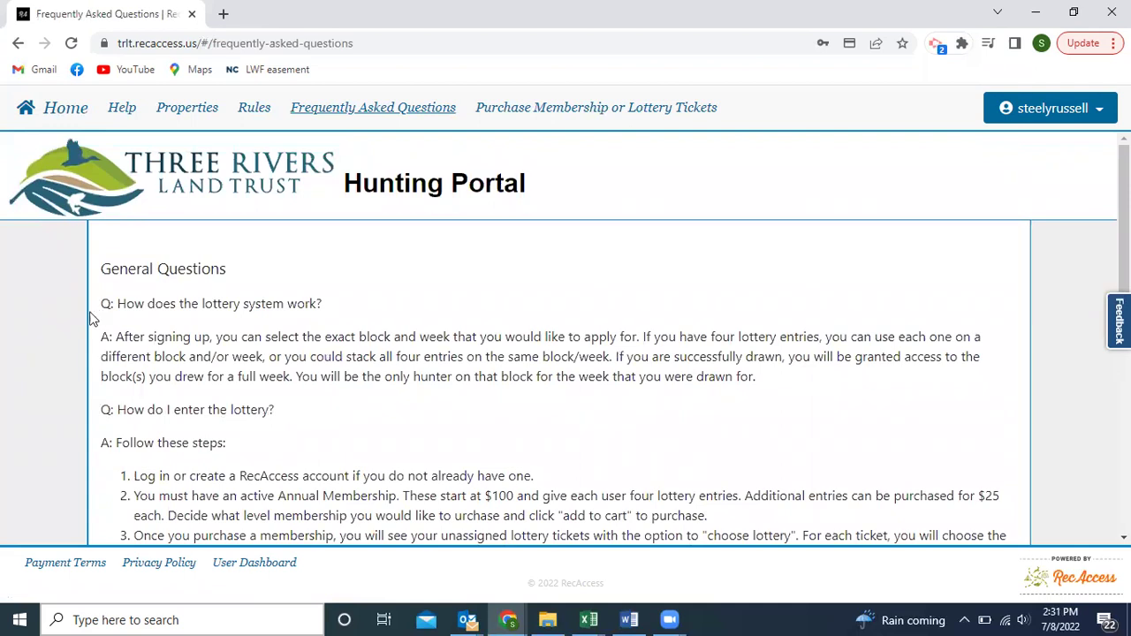
pyautogui.scroll(-1, 89, 327)
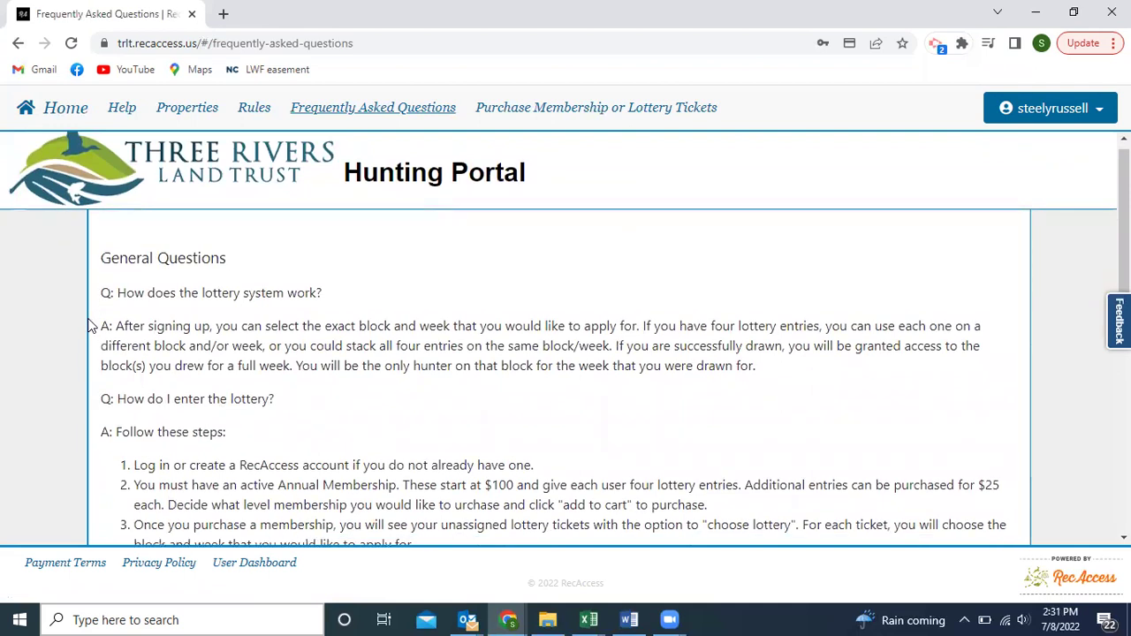
pyautogui.scroll(-1, 88, 327)
pyautogui.scroll(1, 88, 327)
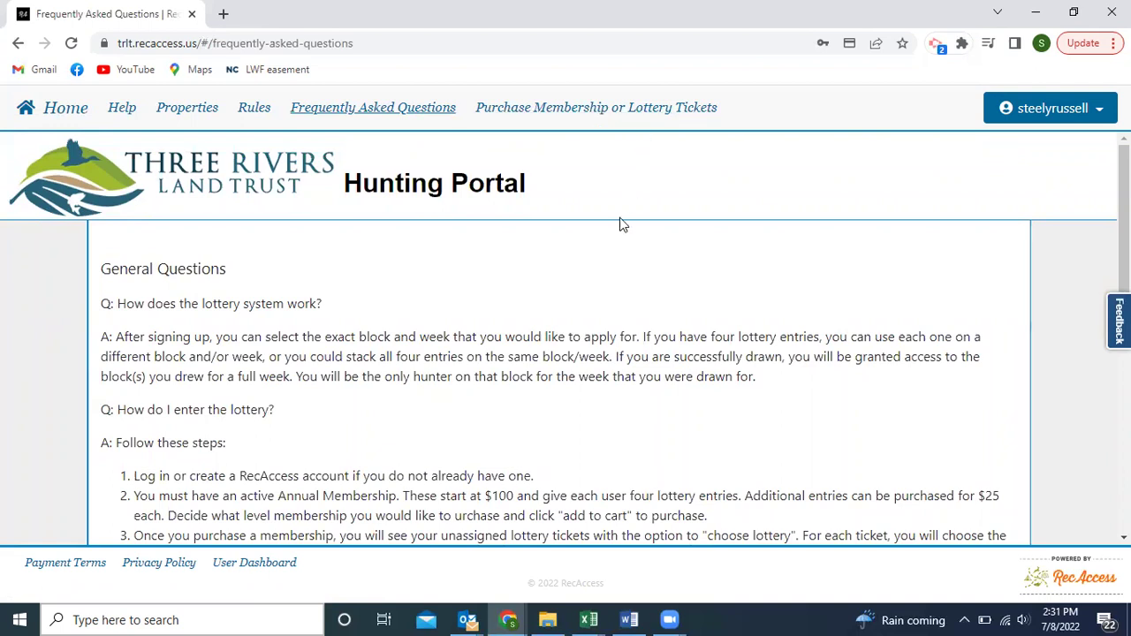
# Open the Product List of membership levels and $25 additional lottery entries.
pyautogui.click(599, 115)
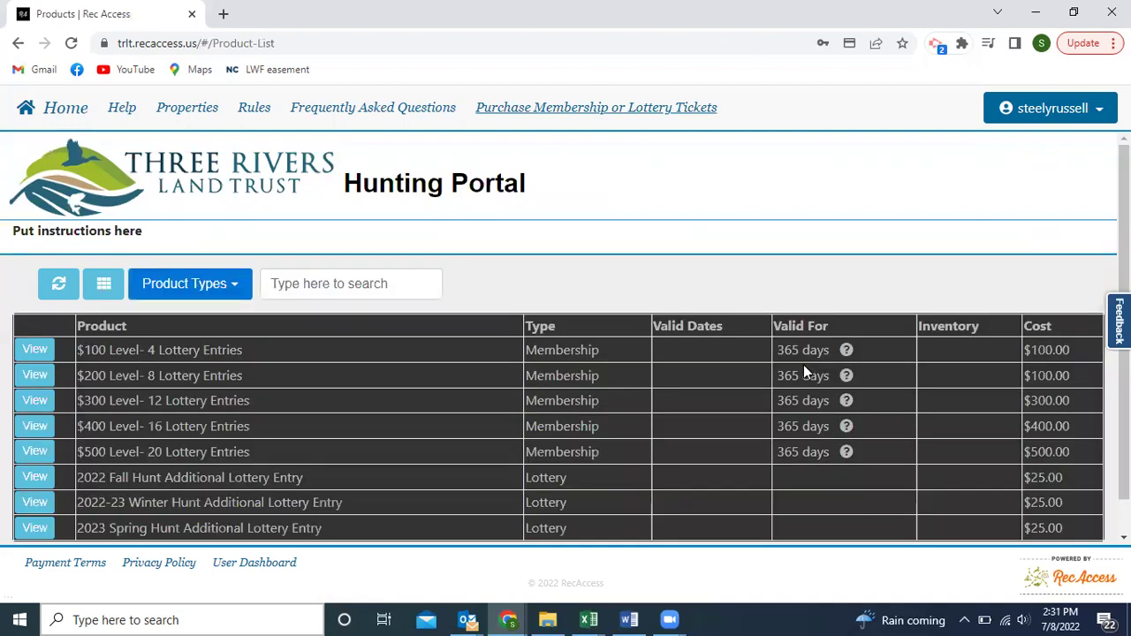
pyautogui.scroll(-1, 765, 286)
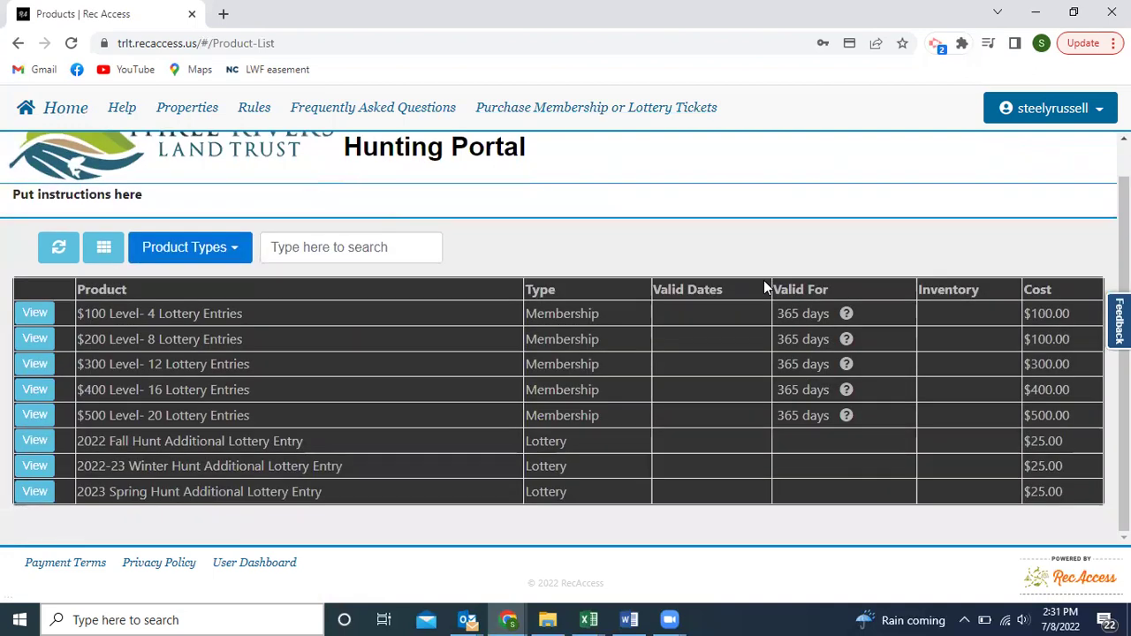